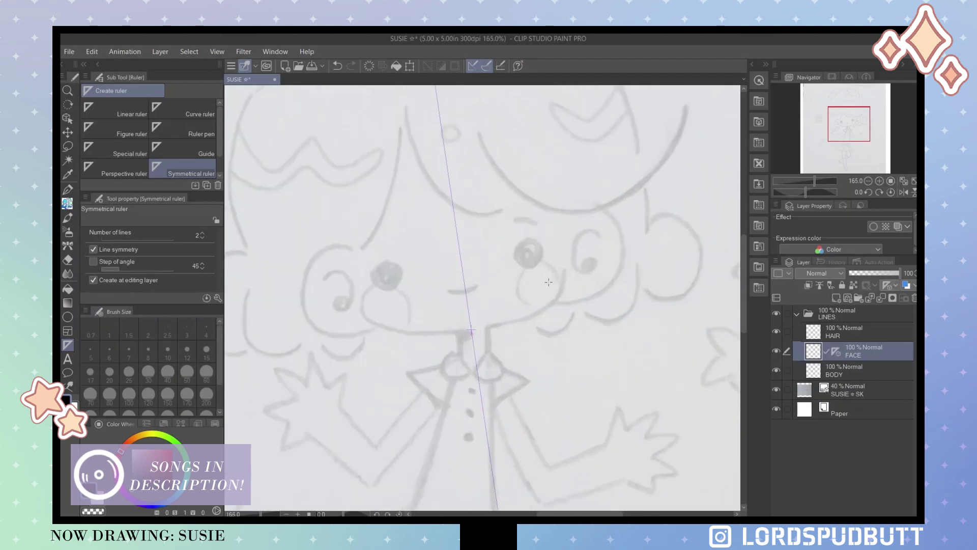
Ink the mirrored jawline and round black eyes on the FACE layer with the size 7 Mapping pen and symmetrical ruler
{"action": "mouse_move", "coordinate": [377, 304]}
{"action": "left_mouse_down"}
{"action": "mouse_move", "coordinate": [478, 325]}
{"action": "mouse_move", "coordinate": [479, 346]}
{"action": "left_mouse_up"}
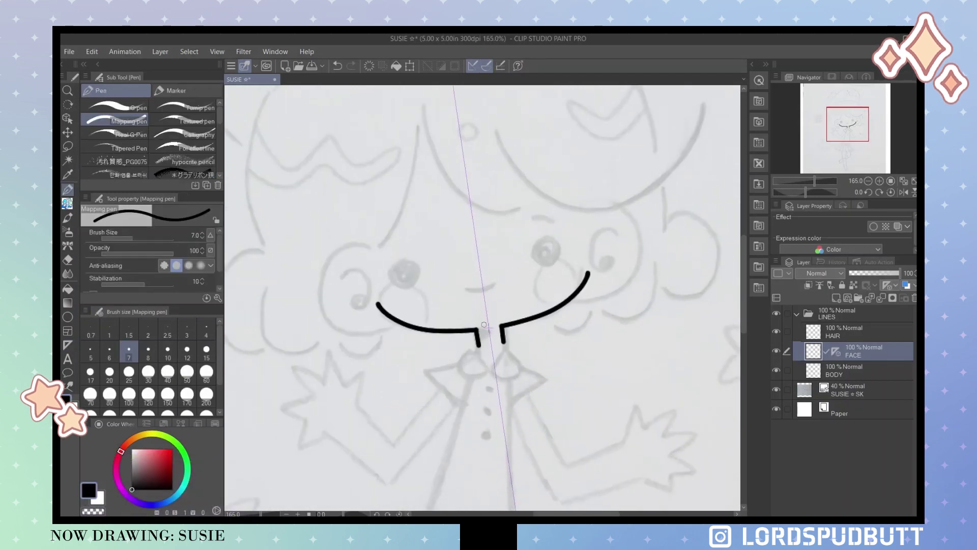
{"action": "left_click", "coordinate": [129, 372]}
{"action": "left_click", "coordinate": [406, 273]}
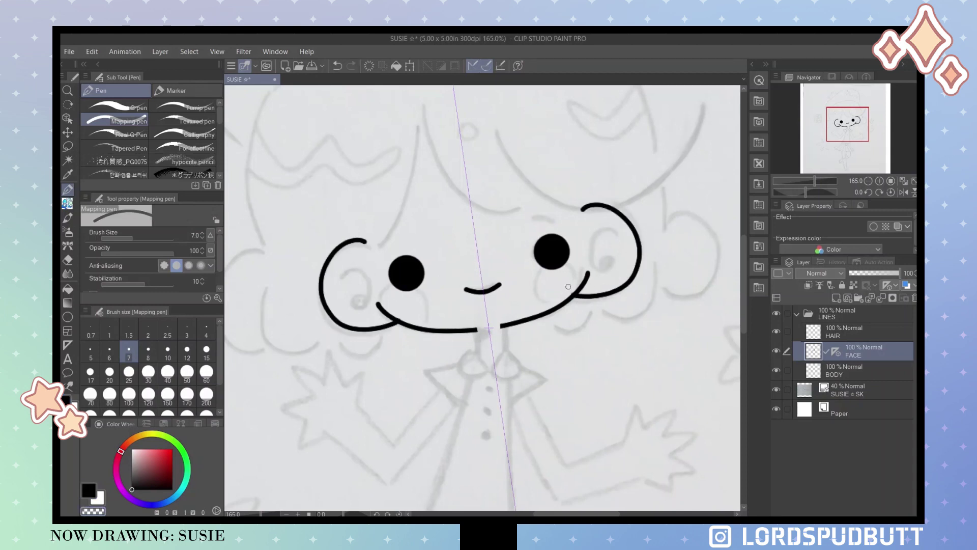
Undo the last ear strokes and redraw the mirrored ear outlines on both sides of the face
{"action": "left_click_drag", "start_coordinate": [590, 257], "coordinate": [603, 252]}
{"action": "key", "text": "ctrl+z"}
{"action": "key", "text": "ctrl+z"}
{"action": "left_click_drag", "start_coordinate": [595, 205], "coordinate": [585, 297]}
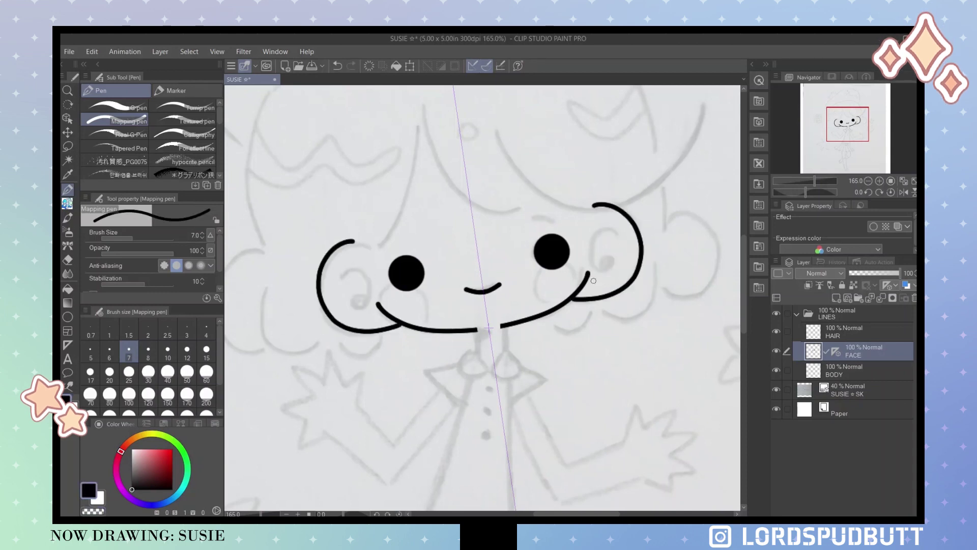
Ink the mirrored outer hair sides and the rounded curls around the ears on the HAIR layer
{"action": "left_click", "coordinate": [861, 331]}
{"action": "scroll", "coordinate": [423, 193], "scroll_direction": "down", "scroll_amount": 1}
{"action": "mouse_move", "coordinate": [319, 94]}
{"action": "left_mouse_down"}
{"action": "mouse_move", "coordinate": [328, 243]}
{"action": "mouse_move", "coordinate": [320, 337]}
{"action": "left_mouse_up"}
{"action": "left_click_drag", "start_coordinate": [380, 316], "coordinate": [459, 318]}
{"action": "mouse_move", "coordinate": [484, 254]}
{"action": "left_mouse_down"}
{"action": "mouse_move", "coordinate": [484, 382]}
{"action": "mouse_move", "coordinate": [448, 244]}
{"action": "left_mouse_up"}
Turn off the FACE layer's symmetry ruler and ink the eyebrow and the curved fringe strands over the forehead
{"action": "left_click", "coordinate": [835, 351]}
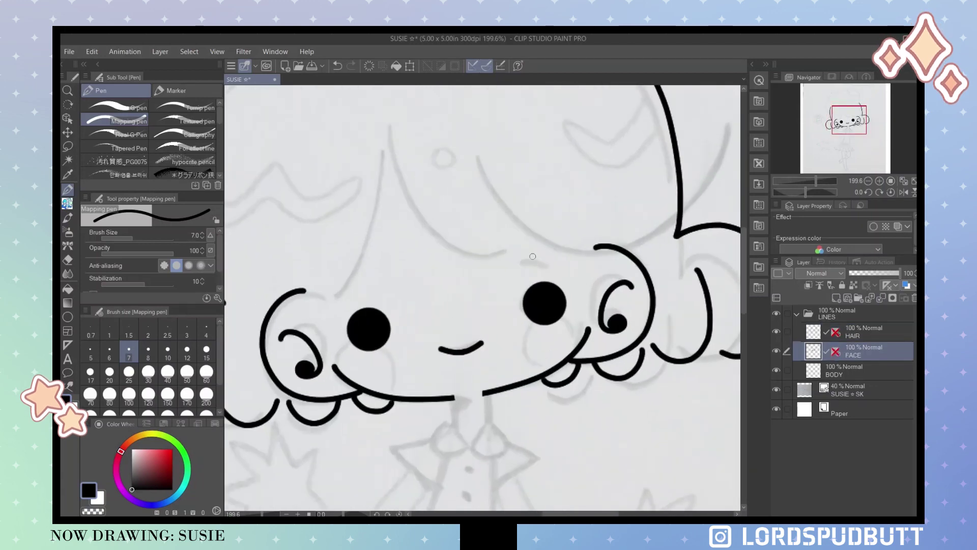
{"action": "scroll", "coordinate": [458, 229], "scroll_direction": "up", "scroll_amount": 1}
{"action": "left_click_drag", "start_coordinate": [390, 160], "coordinate": [515, 290]}
{"action": "left_click_drag", "start_coordinate": [450, 203], "coordinate": [399, 341]}
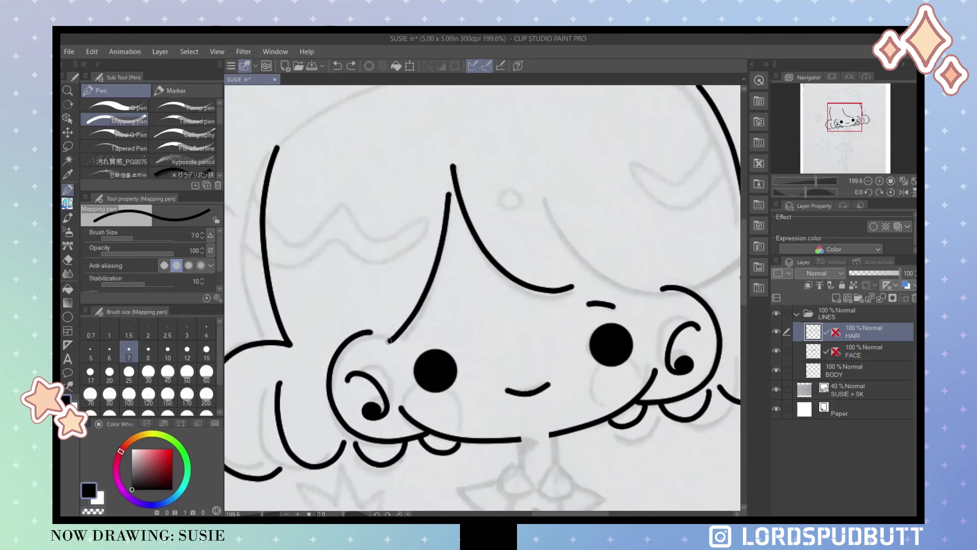
{"action": "left_click_drag", "start_coordinate": [594, 265], "coordinate": [400, 296]}
{"action": "mouse_move", "coordinate": [605, 178]}
{"action": "left_mouse_down"}
{"action": "mouse_move", "coordinate": [350, 229]}
{"action": "mouse_move", "coordinate": [393, 211]}
{"action": "left_mouse_up"}
{"action": "key", "text": "ctrl+z"}
Ink the neck, the small rounded collar loops and the left side of the torso on the BODY layer
{"action": "left_click", "coordinate": [845, 370]}
{"action": "mouse_move", "coordinate": [368, 451]}
{"action": "left_mouse_down"}
{"action": "mouse_move", "coordinate": [446, 280]}
{"action": "mouse_move", "coordinate": [458, 324]}
{"action": "left_mouse_up"}
{"action": "mouse_move", "coordinate": [458, 324]}
{"action": "left_mouse_down"}
{"action": "mouse_move", "coordinate": [488, 275]}
{"action": "mouse_move", "coordinate": [475, 268]}
{"action": "left_mouse_up"}
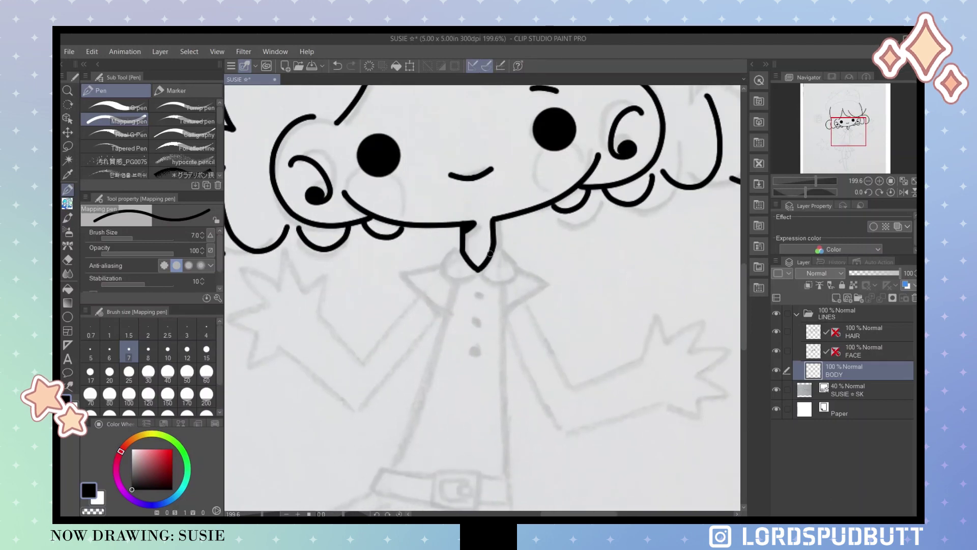
{"action": "key", "text": "ctrl+z"}
{"action": "mouse_move", "coordinate": [489, 248]}
{"action": "left_mouse_down"}
{"action": "mouse_move", "coordinate": [473, 275]}
{"action": "mouse_move", "coordinate": [445, 196]}
{"action": "left_mouse_up"}
{"action": "left_click_drag", "start_coordinate": [451, 196], "coordinate": [371, 405]}
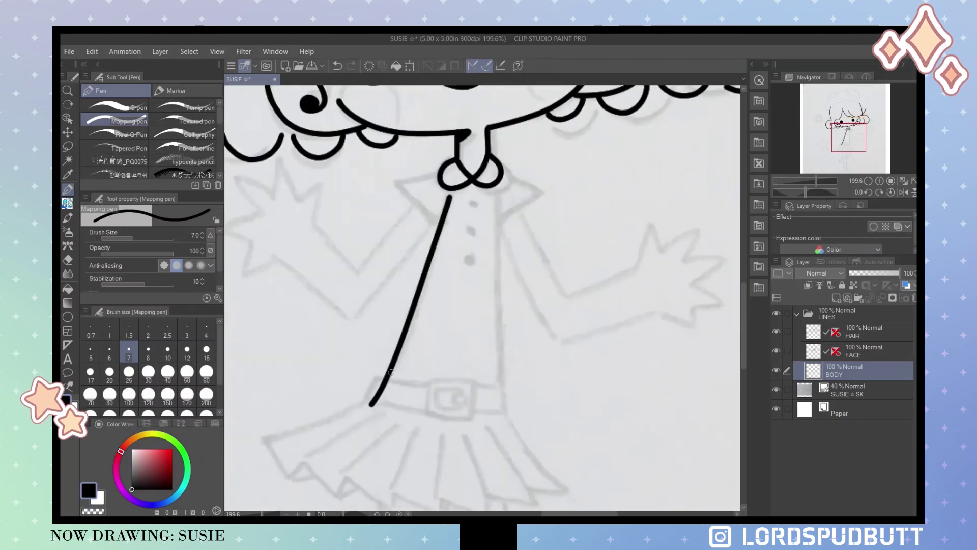
Ink the pointed collar flaps on both sides of the neck over the torso lines
{"action": "left_click_drag", "start_coordinate": [439, 173], "coordinate": [441, 225]}
{"action": "left_click_drag", "start_coordinate": [501, 171], "coordinate": [542, 194]}
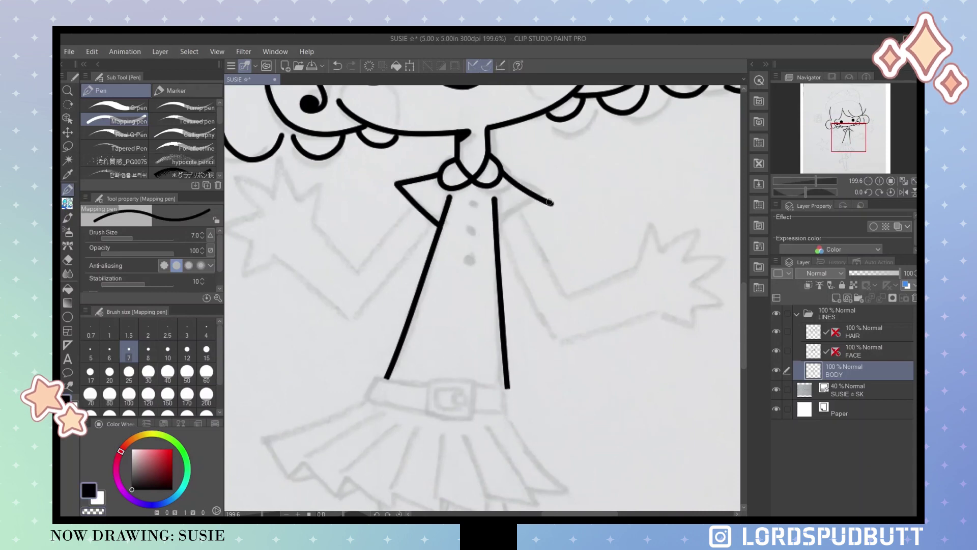
{"action": "left_click_drag", "start_coordinate": [551, 201], "coordinate": [498, 230]}
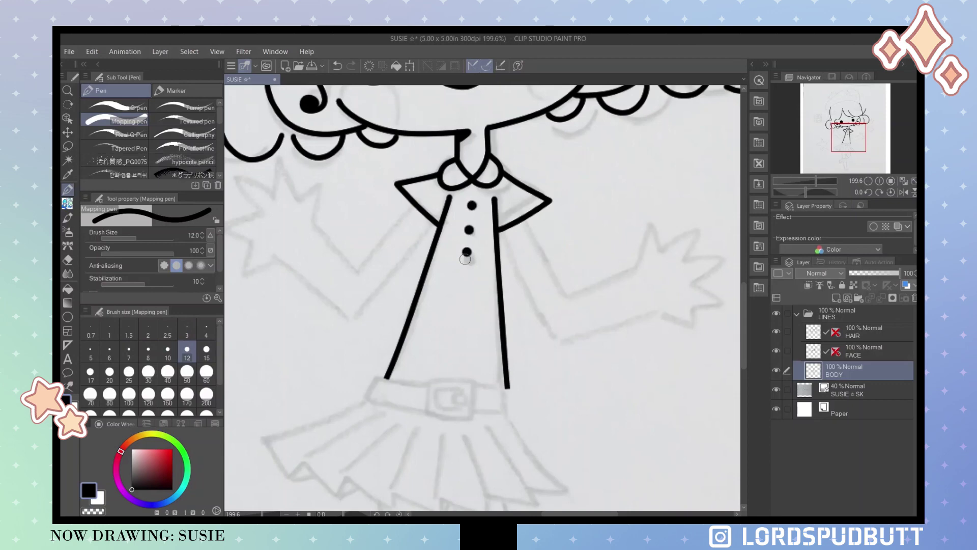
Ink the belt around the waist with a square buckle at its centre
{"action": "left_click_drag", "start_coordinate": [482, 298], "coordinate": [482, 217]}
{"action": "left_click_drag", "start_coordinate": [373, 317], "coordinate": [428, 305]}
{"action": "left_click_drag", "start_coordinate": [520, 308], "coordinate": [520, 331]}
{"action": "mouse_move", "coordinate": [427, 334]}
{"action": "left_mouse_down"}
{"action": "mouse_move", "coordinate": [478, 315]}
{"action": "mouse_move", "coordinate": [476, 346]}
{"action": "left_mouse_up"}
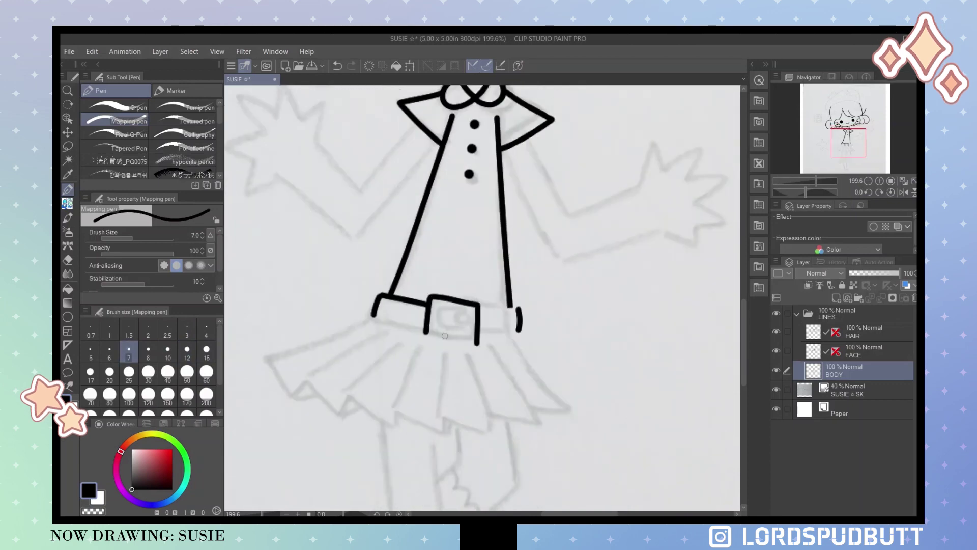
{"action": "left_click_drag", "start_coordinate": [478, 306], "coordinate": [517, 309]}
{"action": "mouse_move", "coordinate": [519, 332]}
{"action": "left_mouse_down"}
{"action": "mouse_move", "coordinate": [476, 335]}
{"action": "mouse_move", "coordinate": [534, 458]}
{"action": "left_mouse_up"}
Add a new layer above BODY and ink the bent left arm with its spiky-fingered hand
{"action": "key", "text": "ctrl+shift+n"}
{"action": "left_click_drag", "start_coordinate": [464, 275], "coordinate": [402, 337]}
{"action": "left_click_drag", "start_coordinate": [326, 327], "coordinate": [398, 395]}
{"action": "mouse_move", "coordinate": [403, 337]}
{"action": "left_mouse_down"}
{"action": "mouse_move", "coordinate": [364, 298]}
{"action": "mouse_move", "coordinate": [371, 257]}
{"action": "mouse_move", "coordinate": [322, 270]}
{"action": "left_mouse_up"}
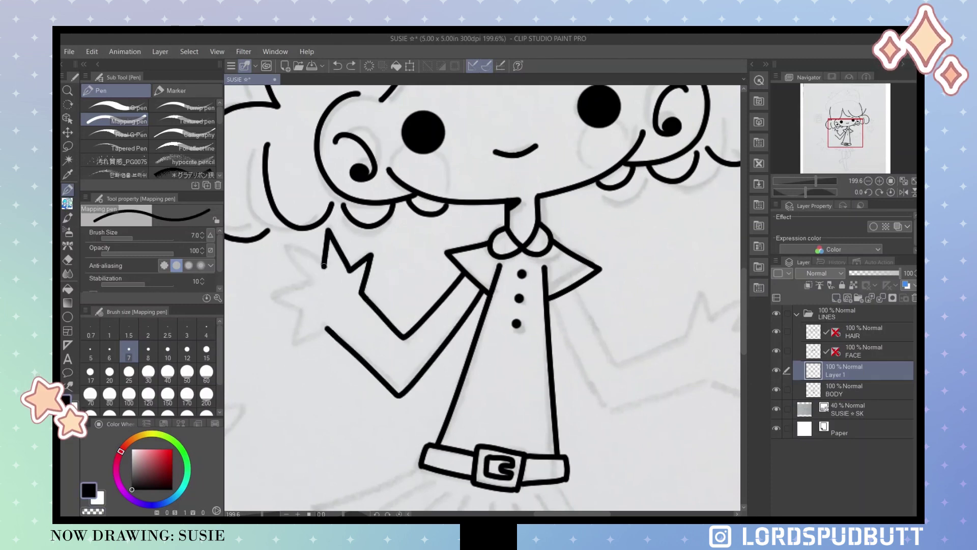
Duplicate the arm layer, flip and rotate the copy into place as the right arm, and merge both into BODY
{"action": "key", "text": "ctrl+c"}
{"action": "key", "text": "ctrl+v"}
{"action": "key", "text": "ctrl+t"}
{"action": "left_click_drag", "start_coordinate": [393, 360], "coordinate": [703, 328]}
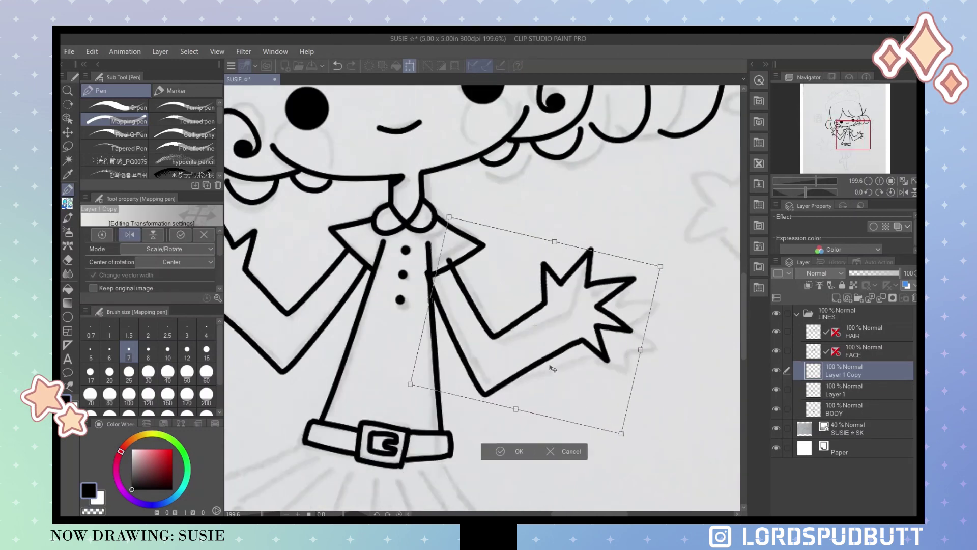
{"action": "key", "text": "Return"}
{"action": "key", "text": "ctrl+e"}
{"action": "key", "text": "ctrl+e"}
Ink the flared skirt below the belt with a zigzag hem and pleat lines
{"action": "scroll", "coordinate": [483, 298], "scroll_direction": "down", "scroll_amount": 2}
{"action": "left_click_drag", "start_coordinate": [385, 236], "coordinate": [307, 273]}
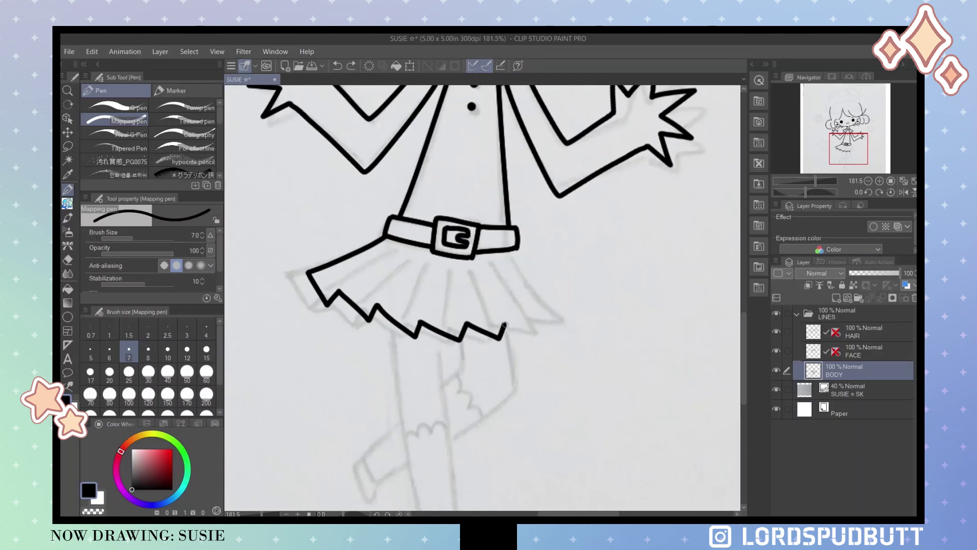
{"action": "left_click_drag", "start_coordinate": [506, 326], "coordinate": [517, 249]}
{"action": "left_click_drag", "start_coordinate": [340, 291], "coordinate": [390, 260]}
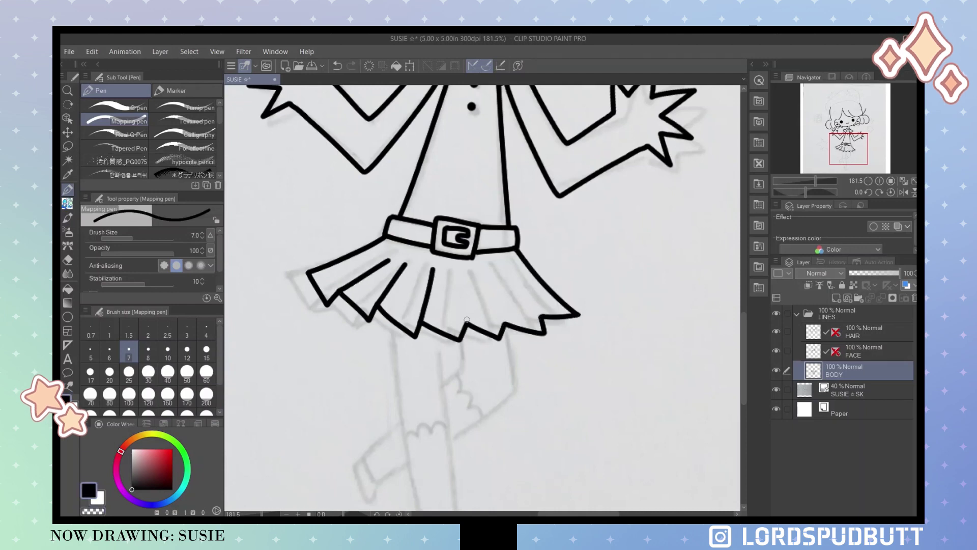
Ink the standing leg and, on a new layer, the bent back leg, erasing the lines where they cross
{"action": "left_click_drag", "start_coordinate": [543, 317], "coordinate": [526, 146]}
{"action": "left_click_drag", "start_coordinate": [377, 151], "coordinate": [427, 420]}
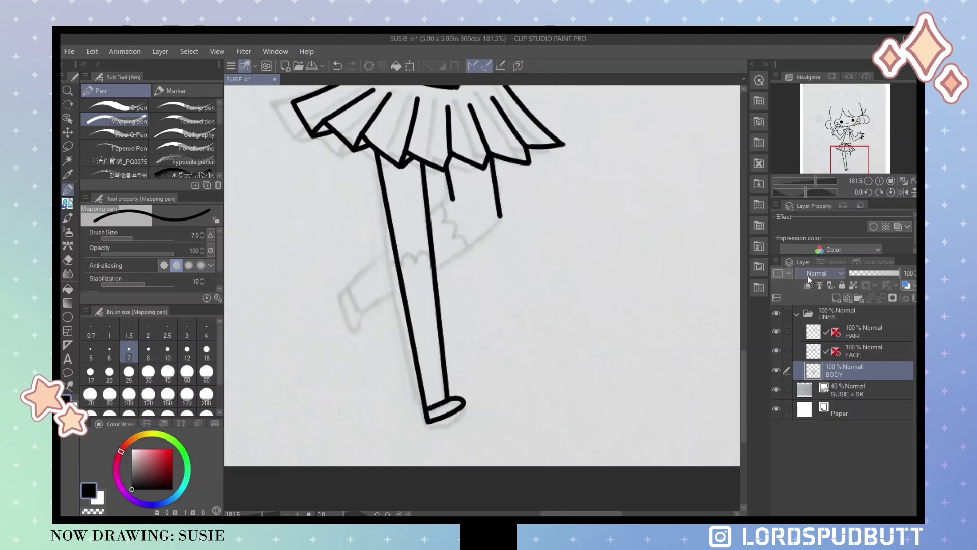
{"action": "key", "text": "ctrl+shift+n"}
{"action": "left_click_drag", "start_coordinate": [453, 200], "coordinate": [338, 294]}
{"action": "left_click_drag", "start_coordinate": [501, 216], "coordinate": [350, 297]}
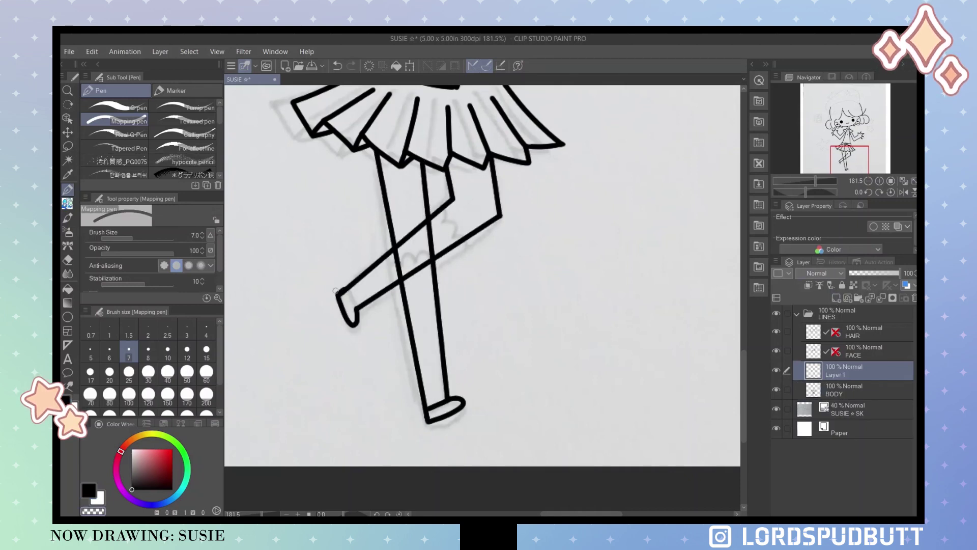
{"action": "key", "text": "e"}
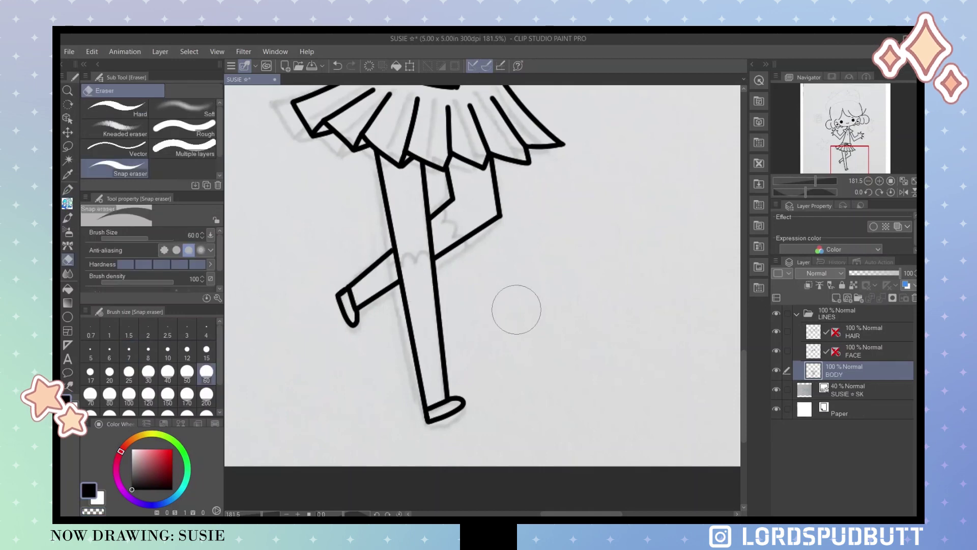
{"action": "key", "text": "p"}
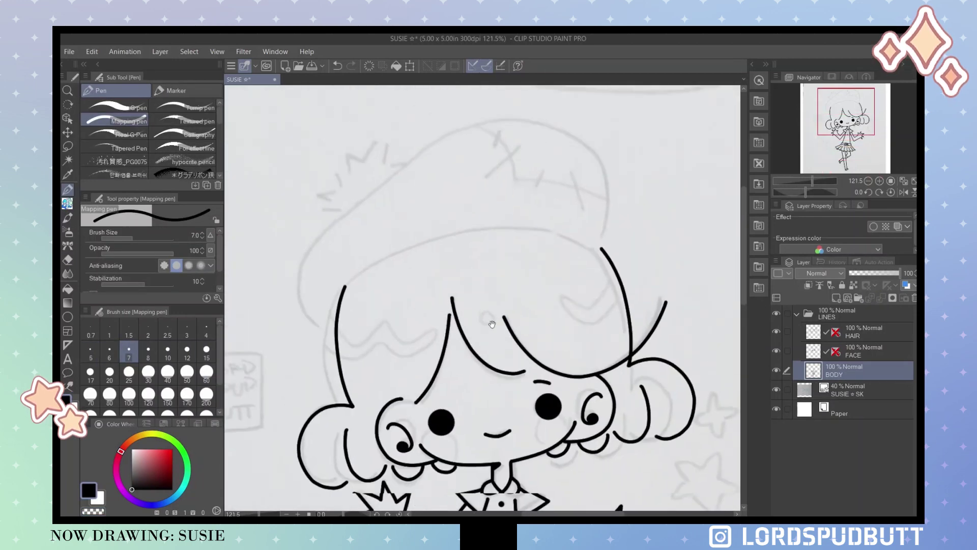
Ink the beret outline over the head and its spiky tuft on a new HAT layer above HAIR
{"action": "key", "text": "ctrl+shift+n"}
{"action": "left_click_drag", "start_coordinate": [303, 249], "coordinate": [542, 188]}
{"action": "key", "text": "ctrl+z"}
{"action": "key", "text": "ctrl+y"}
{"action": "key", "text": "ctrl+z"}
{"action": "mouse_move", "coordinate": [593, 198]}
{"action": "left_mouse_down"}
{"action": "mouse_move", "coordinate": [321, 243]}
{"action": "mouse_move", "coordinate": [331, 283]}
{"action": "left_mouse_up"}
{"action": "mouse_move", "coordinate": [341, 197]}
{"action": "left_mouse_down"}
{"action": "mouse_move", "coordinate": [291, 364]}
{"action": "mouse_move", "coordinate": [631, 237]}
{"action": "mouse_move", "coordinate": [616, 265]}
{"action": "left_mouse_up"}
{"action": "left_click_drag", "start_coordinate": [309, 226], "coordinate": [344, 284]}
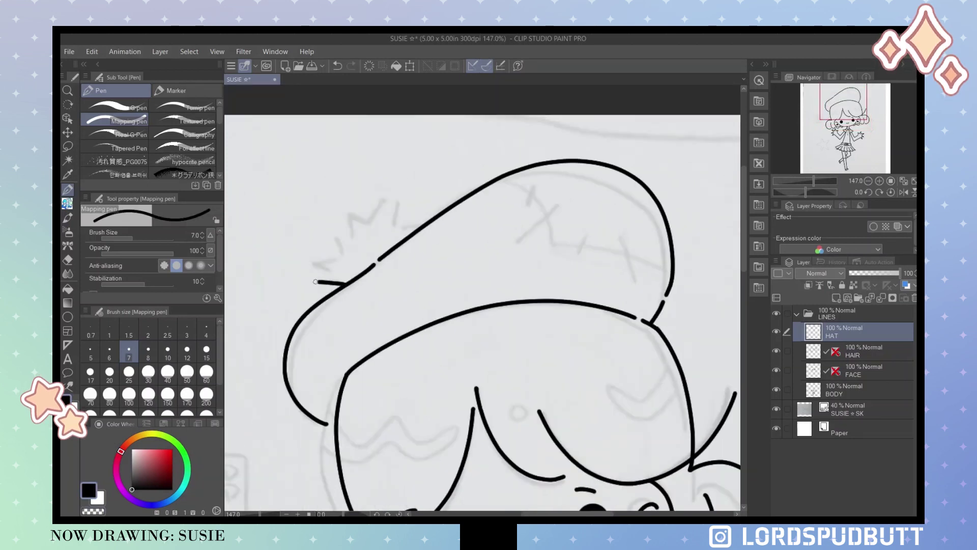
{"action": "key", "text": "ctrl+z"}
{"action": "left_click_drag", "start_coordinate": [461, 223], "coordinate": [357, 211]}
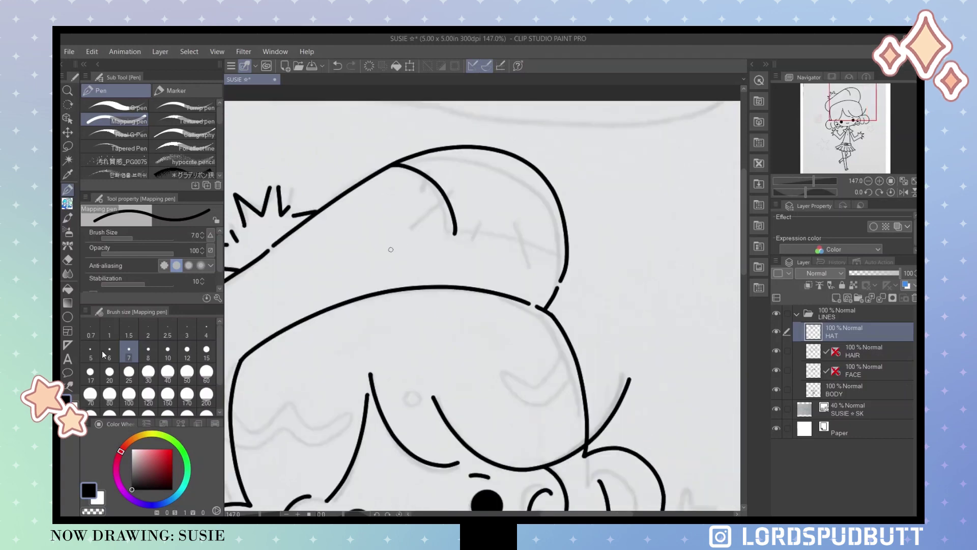
Ink the hat's seam stitches and the stitched patch near the brim with the Mapping pen at size 5
{"action": "key", "text": "bracketleft"}
{"action": "key", "text": "bracketleft"}
{"action": "left_click_drag", "start_coordinate": [482, 220], "coordinate": [476, 229]}
{"action": "left_click_drag", "start_coordinate": [396, 232], "coordinate": [455, 193]}
{"action": "left_click_drag", "start_coordinate": [221, 357], "coordinate": [341, 286]}
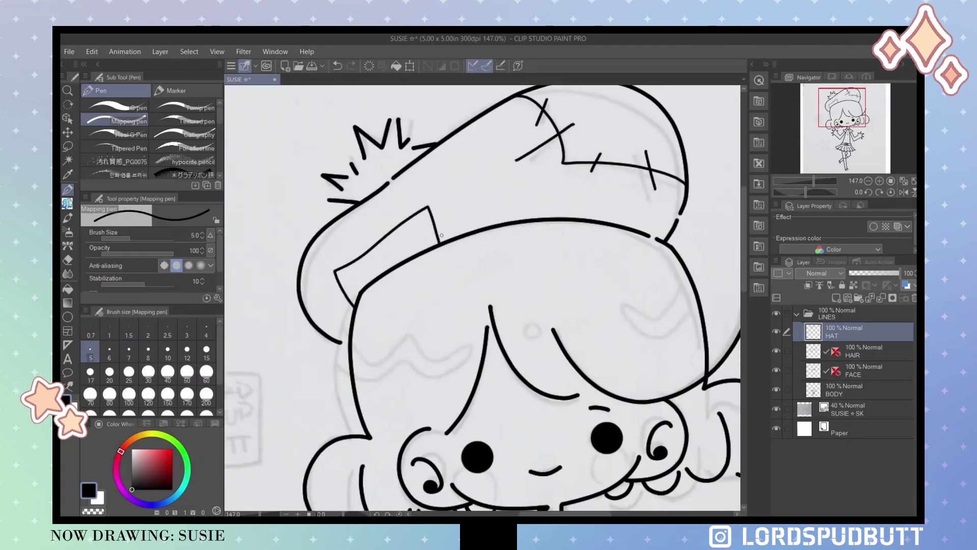
{"action": "left_click_drag", "start_coordinate": [449, 219], "coordinate": [425, 240]}
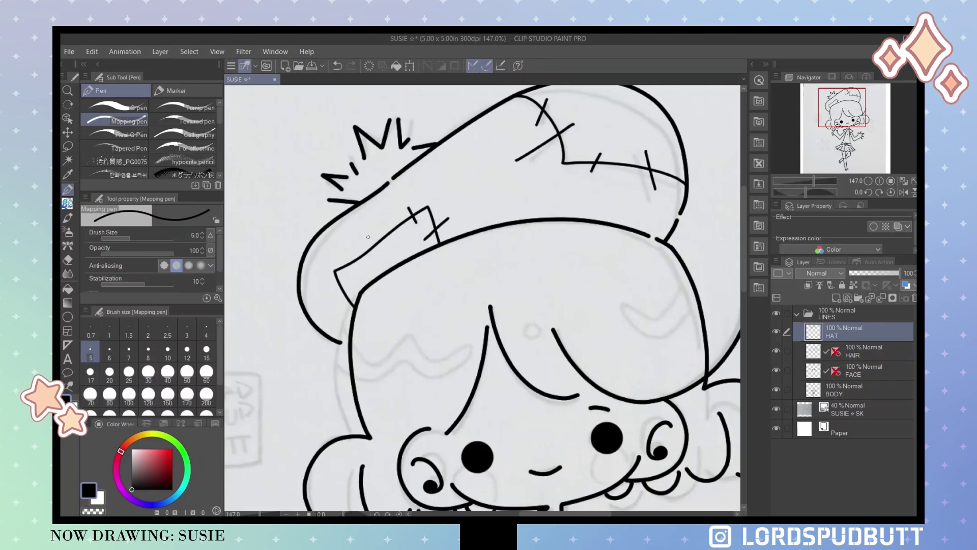
Move the LINES folder and the sketch layer together slightly to the left on the canvas
{"action": "key", "text": "ctrl+0"}
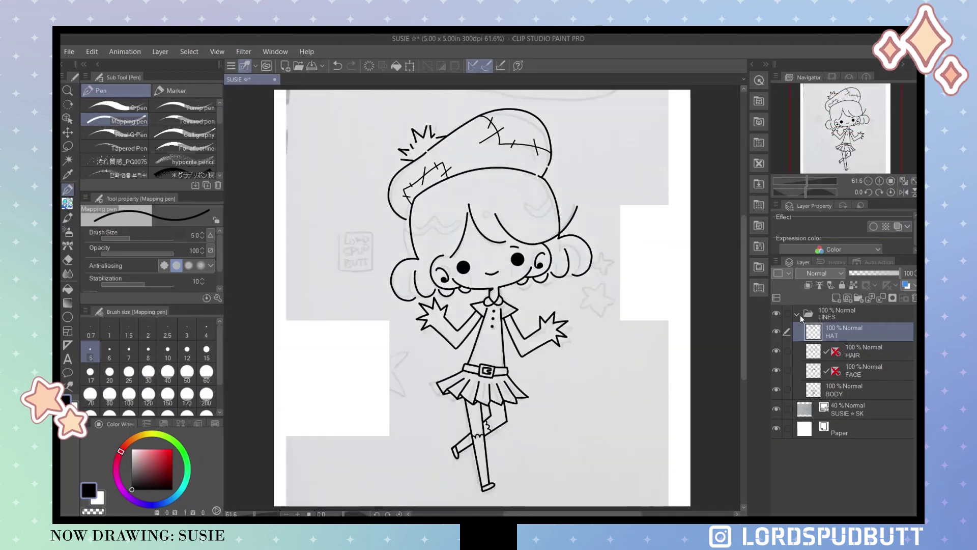
{"action": "key", "text": "k"}
{"action": "left_click_drag", "start_coordinate": [484, 305], "coordinate": [479, 305]}
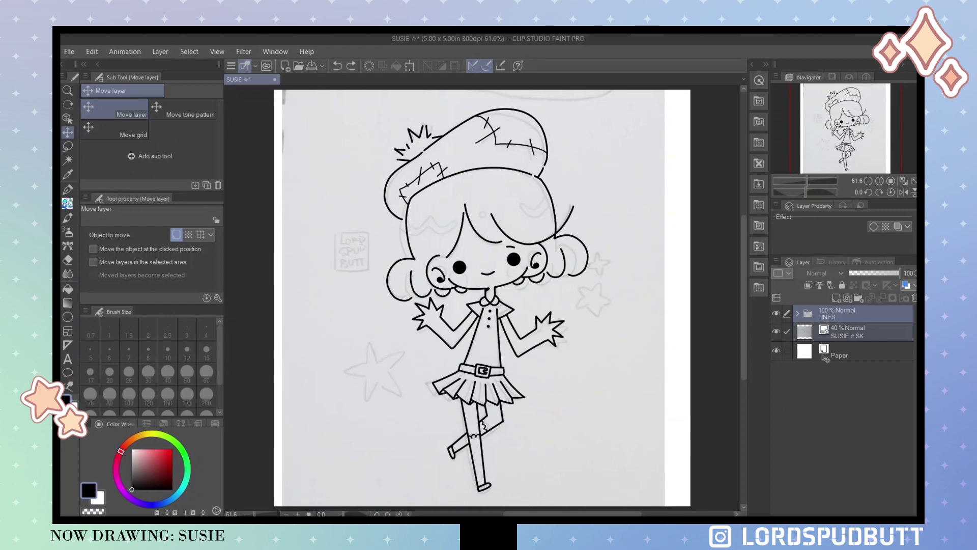
Hide the sketch layer and create a COLOR folder below LINES with three layers named HR, CL and SK
{"action": "left_click", "coordinate": [776, 409]}
{"action": "left_click", "coordinate": [797, 314]}
{"action": "left_click", "coordinate": [859, 298]}
{"action": "left_click", "coordinate": [843, 348]}
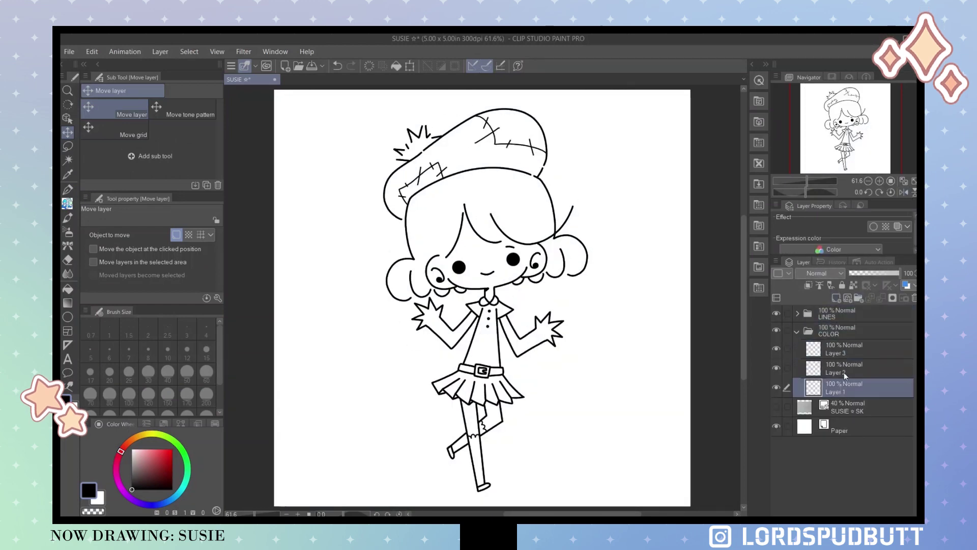
Add a STARS layer, show the sketch, and place a pair of peach stars over the sketched ones right of the figure
{"action": "left_click", "coordinate": [837, 297]}
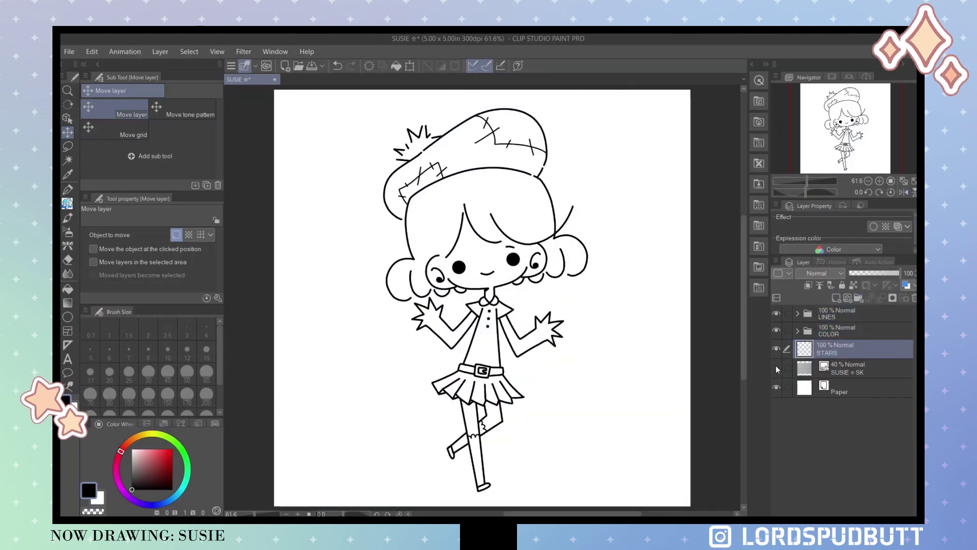
{"action": "left_click", "coordinate": [776, 368]}
{"action": "key", "text": "p"}
{"action": "scroll", "coordinate": [141, 141], "scroll_direction": "down", "scroll_amount": 2}
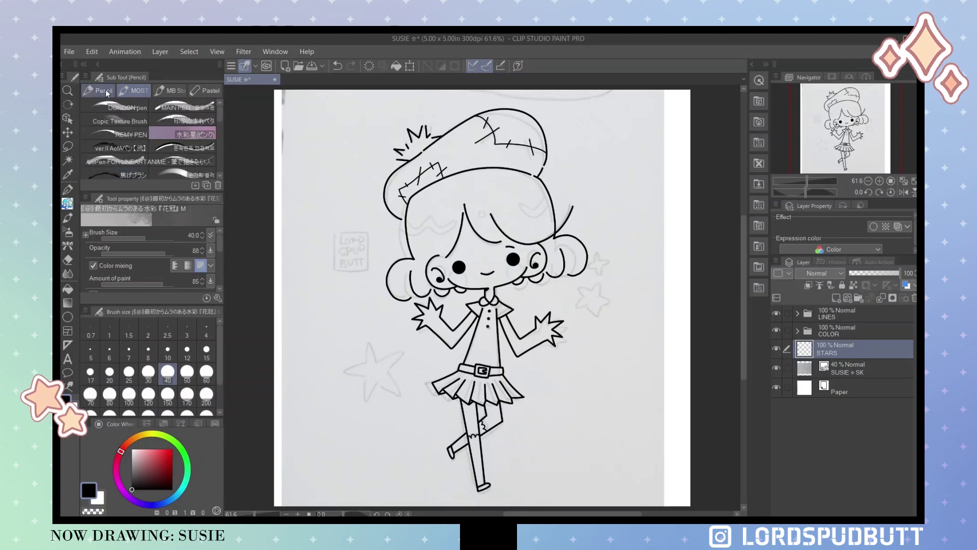
{"action": "key", "text": "ctrl+v"}
{"action": "left_click_drag", "start_coordinate": [431, 390], "coordinate": [660, 324]}
{"action": "key", "text": "Return"}
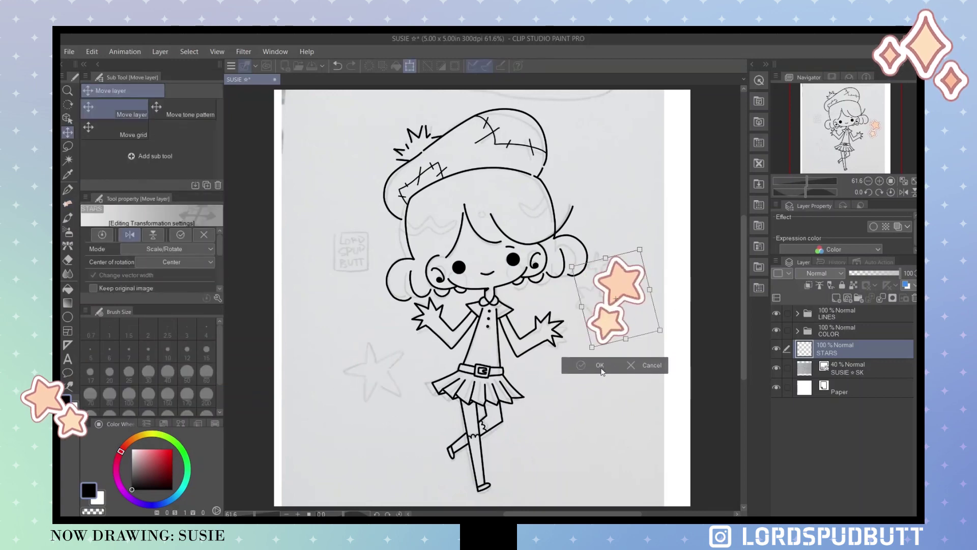
Place a large peach star over the sketched star left of the skirt and rotate it slightly to fit
{"action": "left_click", "coordinate": [372, 382]}
{"action": "key", "text": "ctrl+t"}
{"action": "left_click_drag", "start_coordinate": [443, 448], "coordinate": [451, 430]}
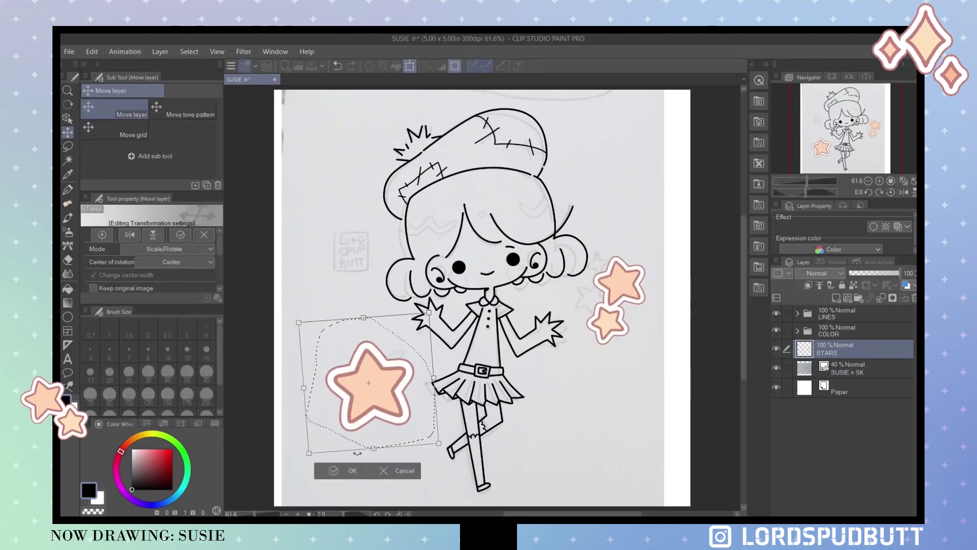
{"action": "key", "text": "Return"}
Stamp a small star beside the hat with the OnlyStar brush at size 60 and hide the sketch layer
{"action": "key", "text": "p"}
{"action": "left_click", "coordinate": [600, 233]}
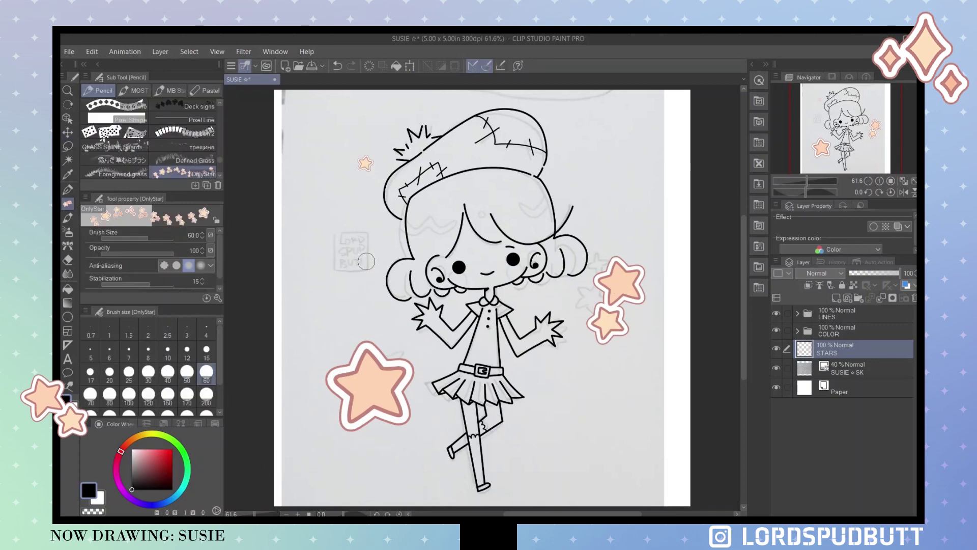
{"action": "left_click", "coordinate": [360, 170]}
{"action": "left_click", "coordinate": [777, 368]}
Select the SK layer in the COLOR folder and set the drawing colour to light pink for the skin
{"action": "left_click", "coordinate": [797, 330]}
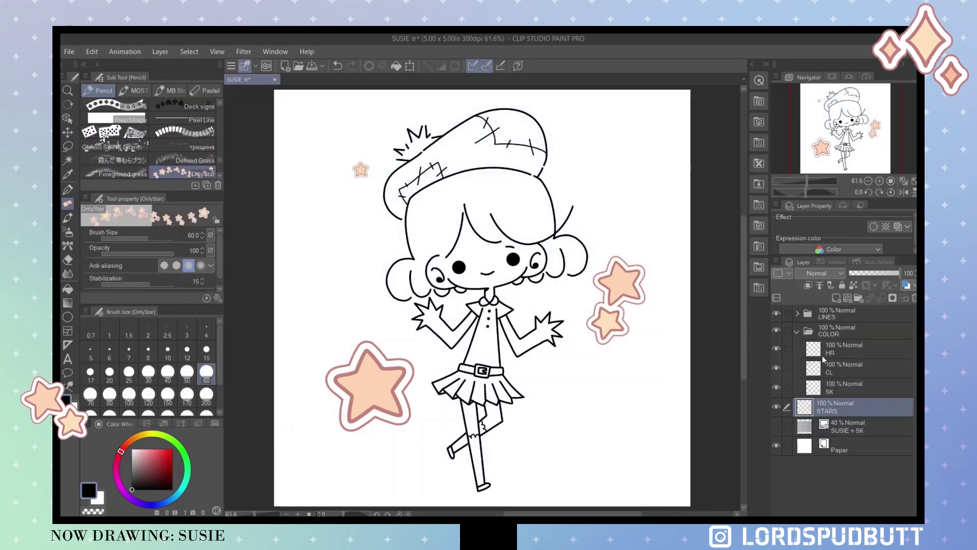
{"action": "left_click", "coordinate": [845, 387]}
{"action": "left_click", "coordinate": [135, 90]}
{"action": "key", "text": "p"}
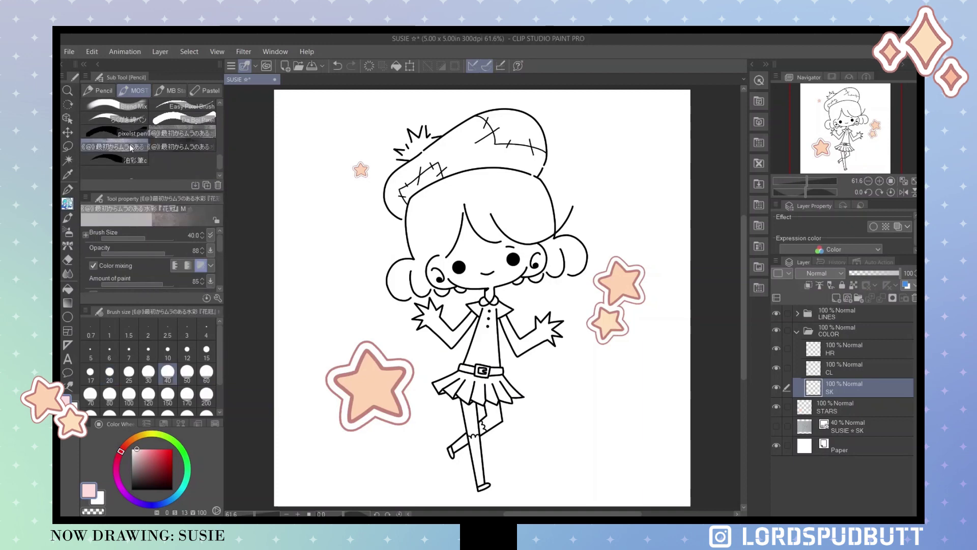
{"action": "scroll", "coordinate": [479, 220], "scroll_direction": "up", "scroll_amount": 5}
{"action": "left_click_drag", "start_coordinate": [353, 335], "coordinate": [374, 341]}
Fill the face, ears, neck, arms and hands with light pink on SK, using a fill that refers to other layers
{"action": "key", "text": "g"}
{"action": "left_click", "coordinate": [571, 277]}
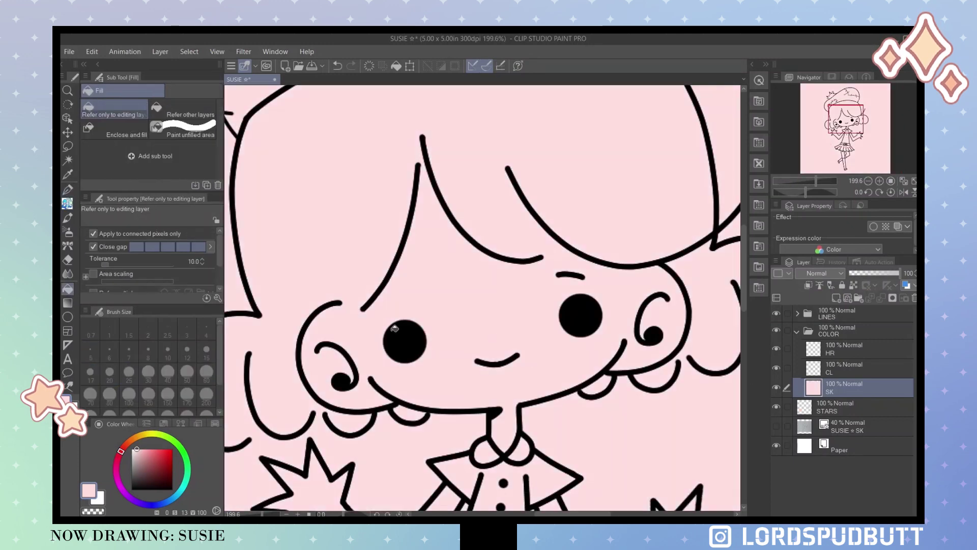
{"action": "key", "text": "ctrl+z"}
{"action": "left_click", "coordinate": [184, 109]}
{"action": "left_click", "coordinate": [458, 305]}
{"action": "left_click_drag", "start_coordinate": [495, 458], "coordinate": [496, 402]}
Fill the hair, side buns and curls with orange on the HR layer, using a fill that refers to other layers
{"action": "left_click", "coordinate": [845, 349]}
{"action": "left_click_drag", "start_coordinate": [458, 152], "coordinate": [458, 407]}
{"action": "left_click", "coordinate": [130, 440]}
{"action": "key", "text": "p"}
{"action": "scroll", "coordinate": [337, 315], "scroll_direction": "down", "scroll_amount": 3}
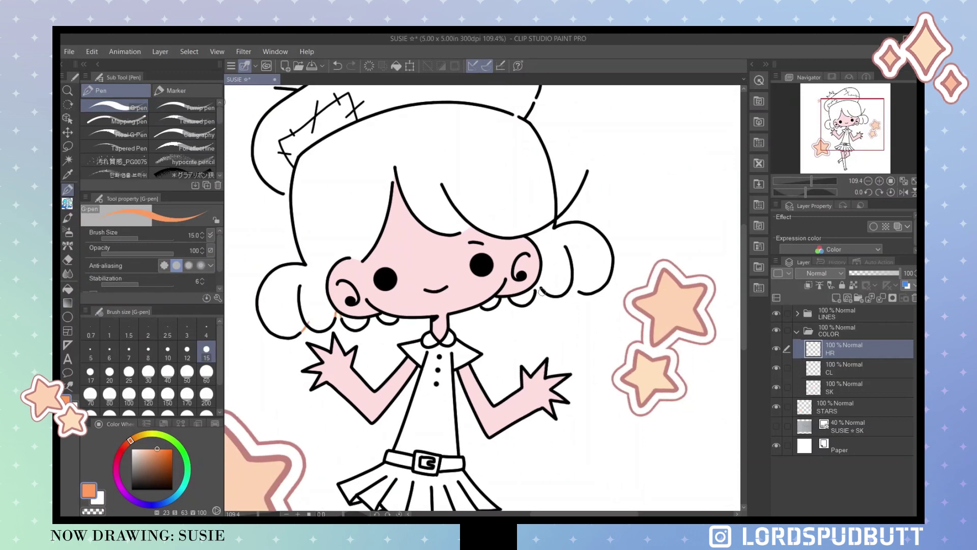
{"action": "key", "text": "g"}
{"action": "left_click", "coordinate": [512, 135]}
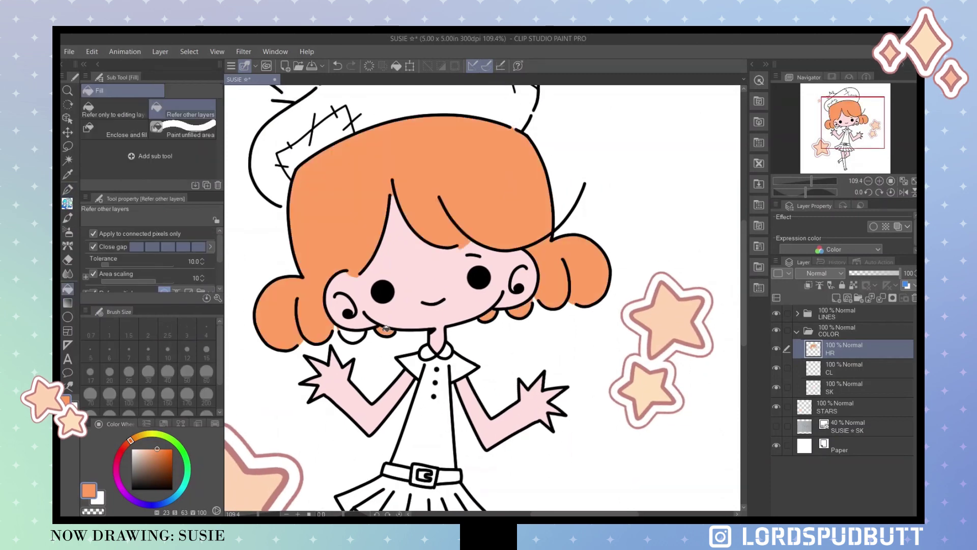
Fill the hat with teal, its lower patch with pink and its upper patch with purple on the CL layer
{"action": "key", "text": "p"}
{"action": "left_click", "coordinate": [845, 368]}
{"action": "left_click_drag", "start_coordinate": [458, 254], "coordinate": [468, 371]}
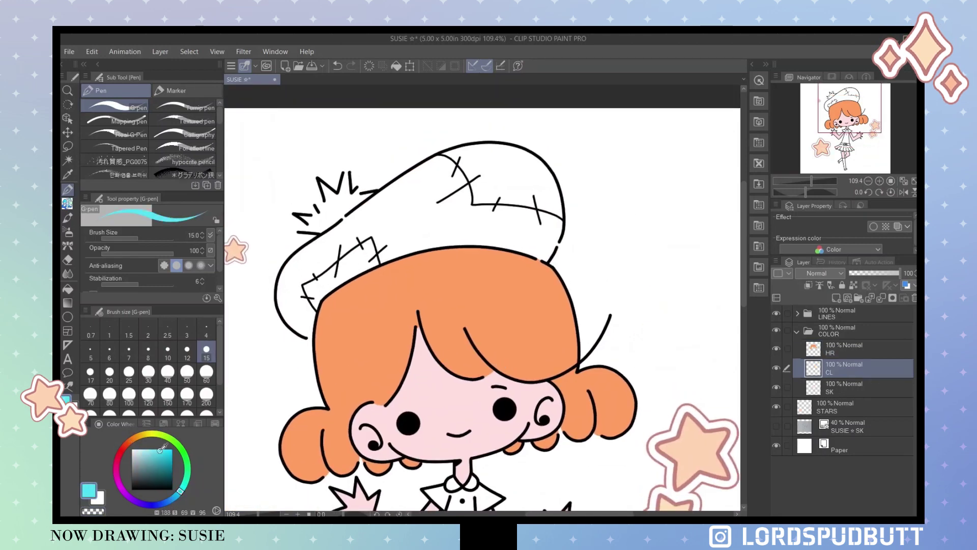
{"action": "key", "text": "g"}
{"action": "left_click", "coordinate": [318, 255]}
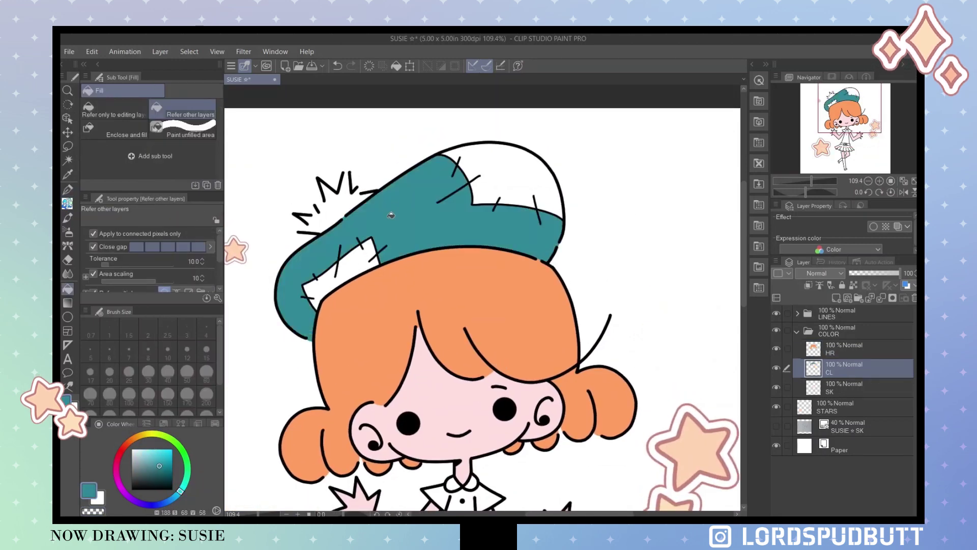
{"action": "left_click", "coordinate": [348, 273]}
{"action": "left_click", "coordinate": [514, 175]}
Fill the hat's spiky pompom with pale blue and all the skirt's pleats with dark teal on CL
{"action": "left_click_drag", "start_coordinate": [326, 198], "coordinate": [348, 220]}
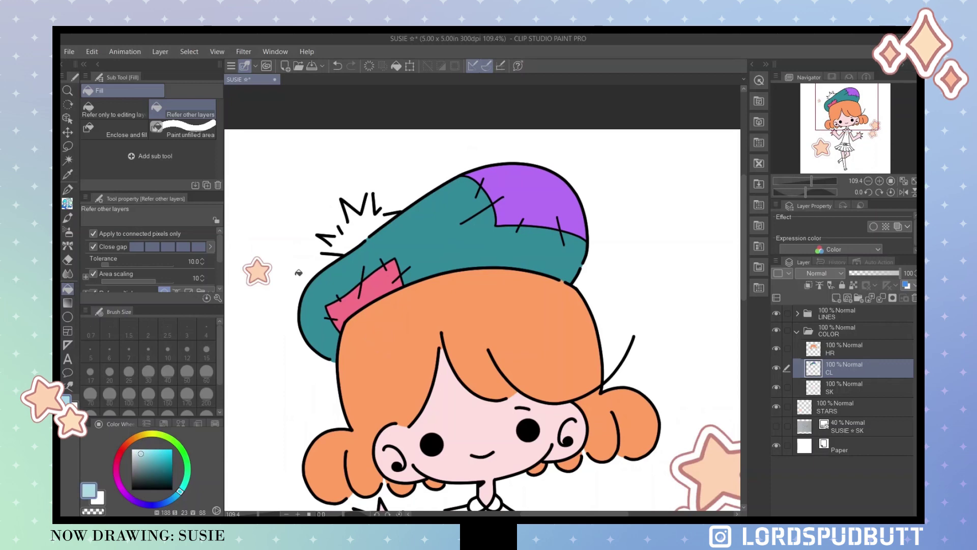
{"action": "key", "text": "p"}
{"action": "left_click", "coordinate": [368, 227], "text": "alt"}
{"action": "left_click_drag", "start_coordinate": [308, 509], "coordinate": [293, 283]}
{"action": "key", "text": "g"}
{"action": "left_click", "coordinate": [415, 430]}
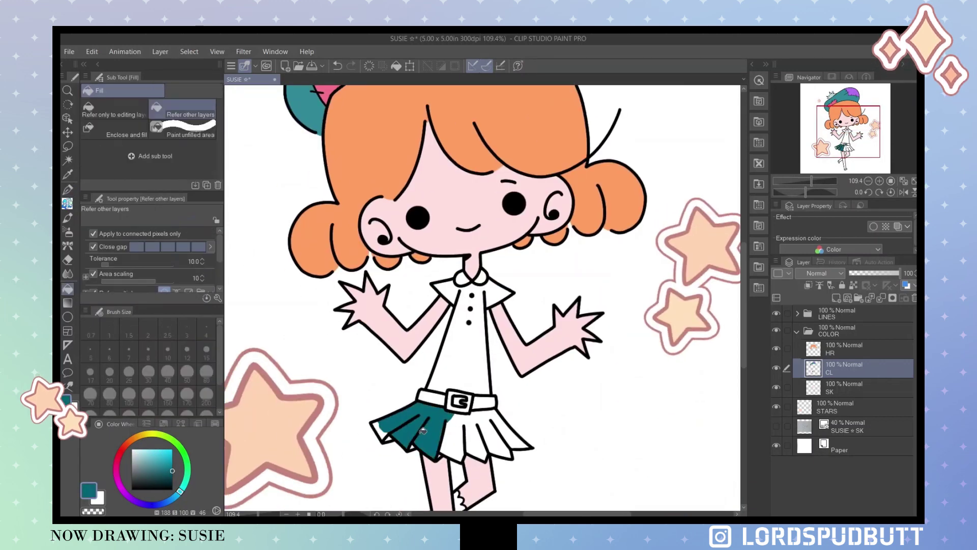
{"action": "left_click", "coordinate": [380, 430]}
{"action": "left_click", "coordinate": [488, 419]}
Fill the blouse and its collar with light beige on the CL layer
{"action": "key", "text": "p"}
{"action": "left_click_drag", "start_coordinate": [449, 436], "coordinate": [429, 477]}
{"action": "left_click", "coordinate": [131, 440]}
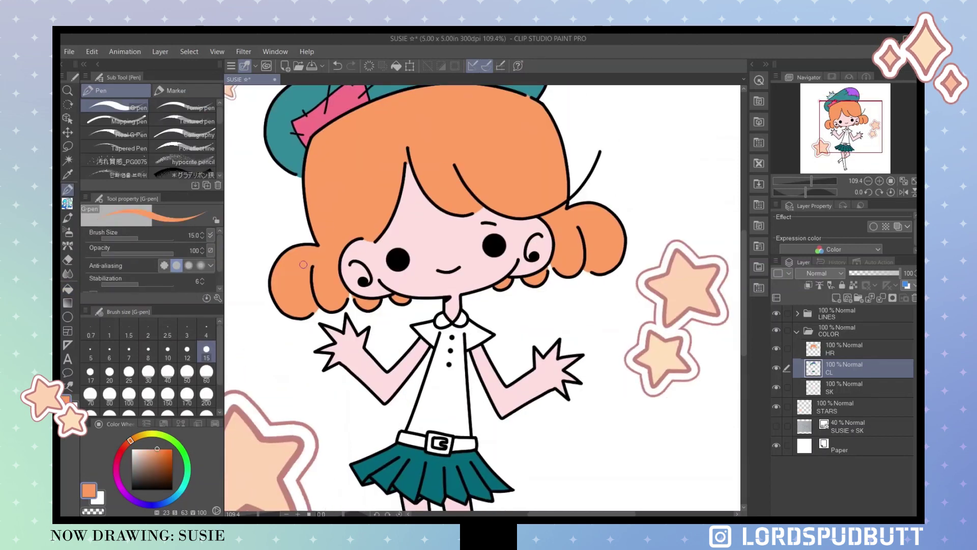
{"action": "left_click", "coordinate": [138, 451]}
{"action": "key", "text": "g"}
{"action": "left_click", "coordinate": [435, 332]}
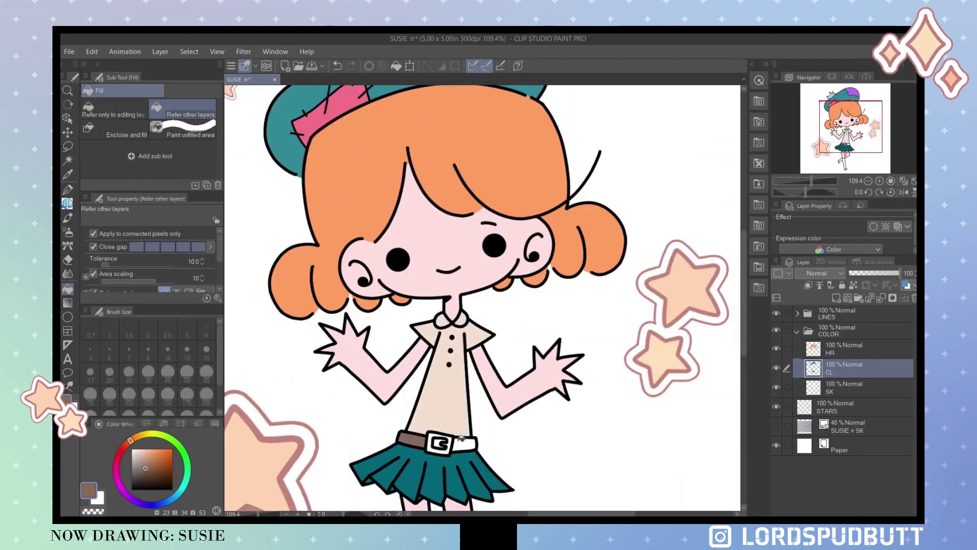
Fill both parts of the belt with brown and the buckle with golden yellow
{"action": "left_click", "coordinate": [412, 438]}
{"action": "left_click", "coordinate": [464, 443]}
{"action": "left_click", "coordinate": [143, 434]}
{"action": "left_click", "coordinate": [145, 467]}
{"action": "key", "text": "p"}
Fill the socks with pale blue and the shoes with dark reddish brown
{"action": "scroll", "coordinate": [443, 443], "scroll_direction": "down", "scroll_amount": 2}
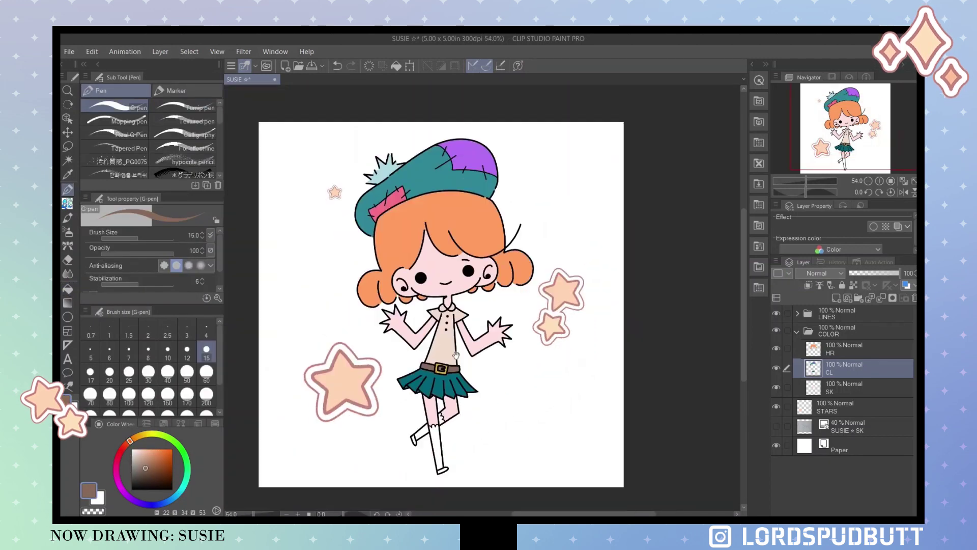
{"action": "left_click", "coordinate": [438, 473], "text": "alt"}
{"action": "key", "text": "g"}
{"action": "left_click", "coordinate": [425, 458]}
Add three clipped layers above SK, name the lowest one BL, and put a copy of the FACE ruler layer with them
{"action": "left_click", "coordinate": [836, 298]}
{"action": "left_click", "coordinate": [836, 297]}
{"action": "left_click", "coordinate": [837, 298]}
{"action": "left_click", "coordinate": [849, 450]}
{"action": "left_click", "coordinate": [845, 427]}
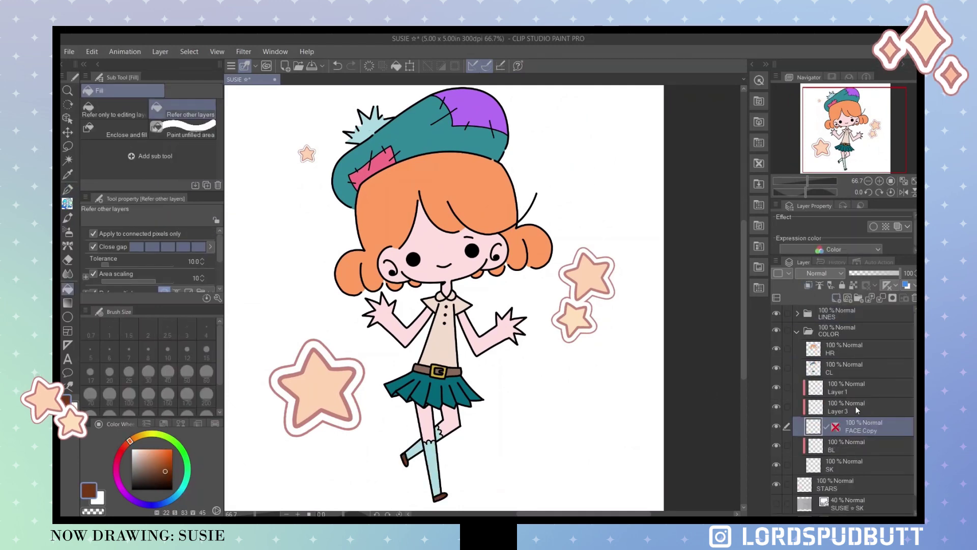
Paint round pink blush on both cheeks on the BL layer using the symmetry ruler
{"action": "left_click", "coordinate": [143, 450]}
{"action": "key", "text": "p"}
{"action": "scroll", "coordinate": [563, 232], "scroll_direction": "up", "scroll_amount": 2}
{"action": "scroll", "coordinate": [563, 231], "scroll_direction": "up", "scroll_amount": 3}
{"action": "left_click", "coordinate": [326, 319]}
{"action": "left_click", "coordinate": [509, 294]}
{"action": "key", "text": "e"}
Add two clipped layers above HR and name them GR and SHI, with SHI on top
{"action": "left_click", "coordinate": [836, 298]}
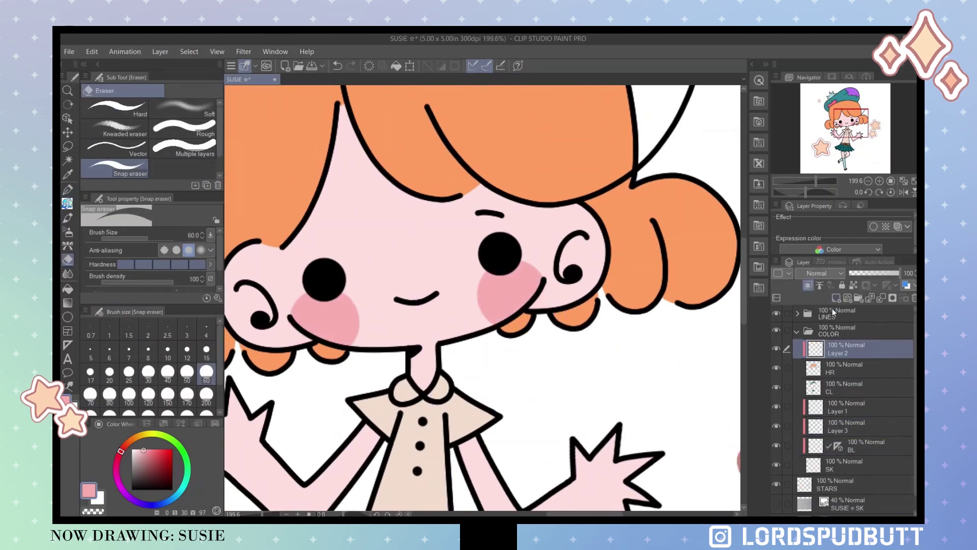
{"action": "left_click", "coordinate": [837, 298]}
{"action": "type", "text": "SHI"}
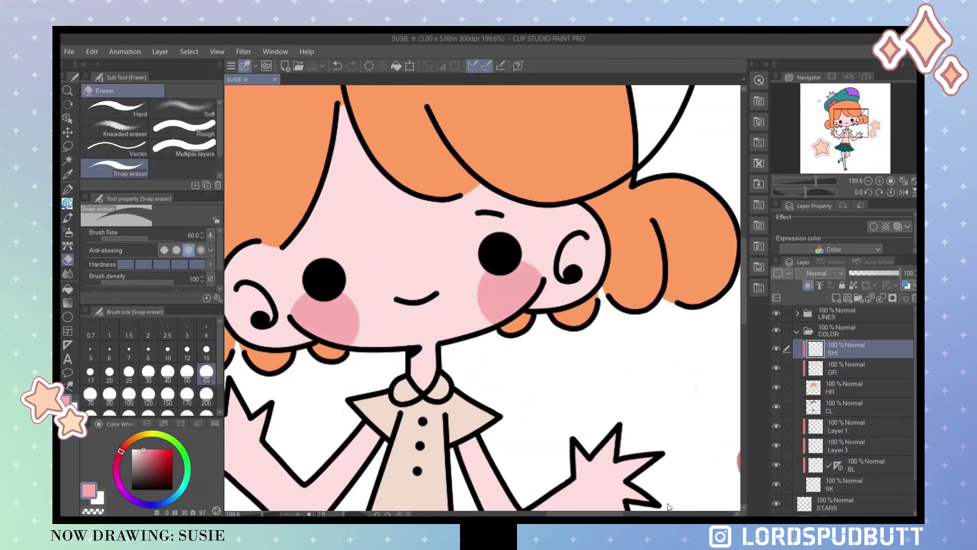
Draw white zigzag shines and a dot on the hair on SHI with the Mapping pen at size 20
{"action": "scroll", "coordinate": [633, 332], "scroll_direction": "down", "scroll_amount": 3}
{"action": "scroll", "coordinate": [356, 306], "scroll_direction": "up", "scroll_amount": 1}
{"action": "key", "text": "p"}
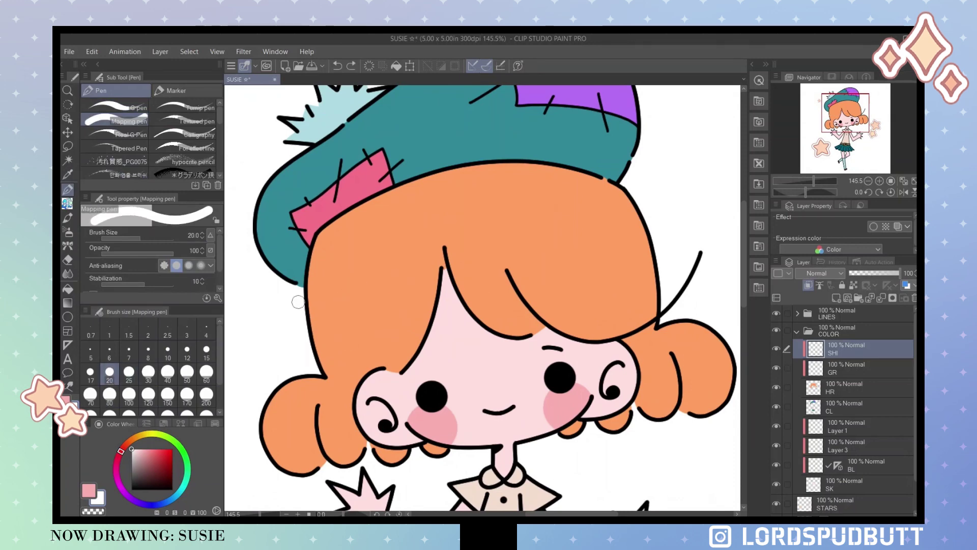
{"action": "left_click_drag", "start_coordinate": [298, 304], "coordinate": [413, 304]}
{"action": "left_click", "coordinate": [474, 276]}
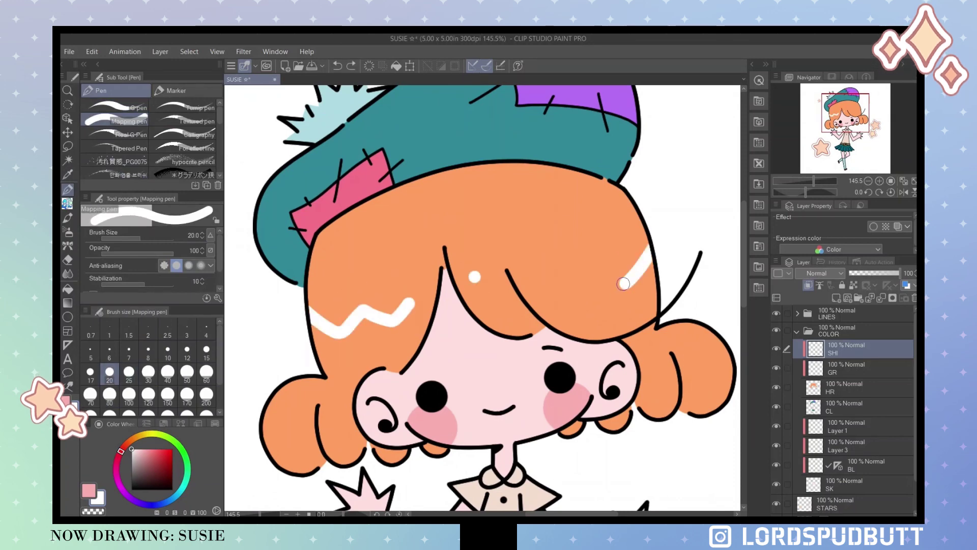
{"action": "left_click_drag", "start_coordinate": [539, 278], "coordinate": [526, 298]}
Apply a red foreground-to-transparent gradient over the lower hair on the GR layer, set to Overlay
{"action": "left_click", "coordinate": [831, 361]}
{"action": "left_click", "coordinate": [123, 446]}
{"action": "key", "text": "g"}
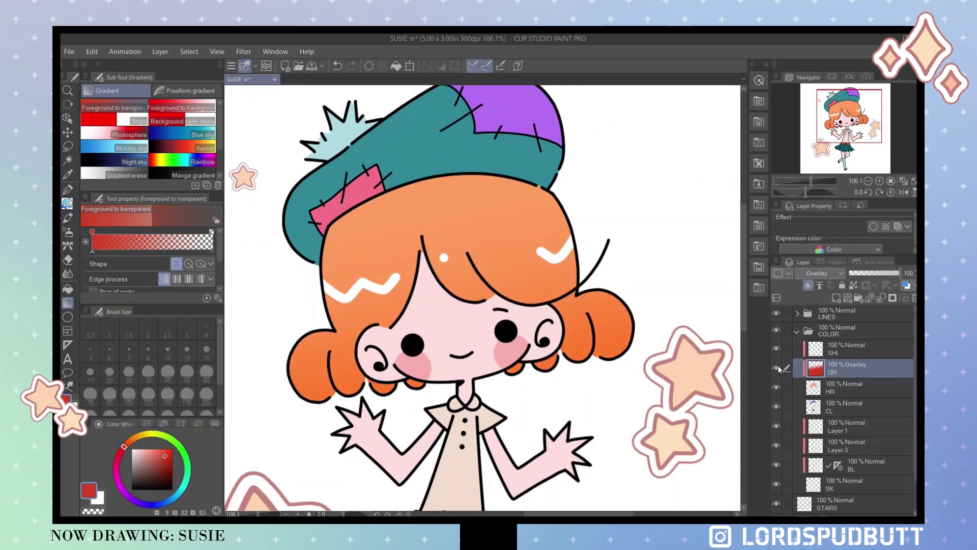
{"action": "key", "text": "ctrl+minus"}
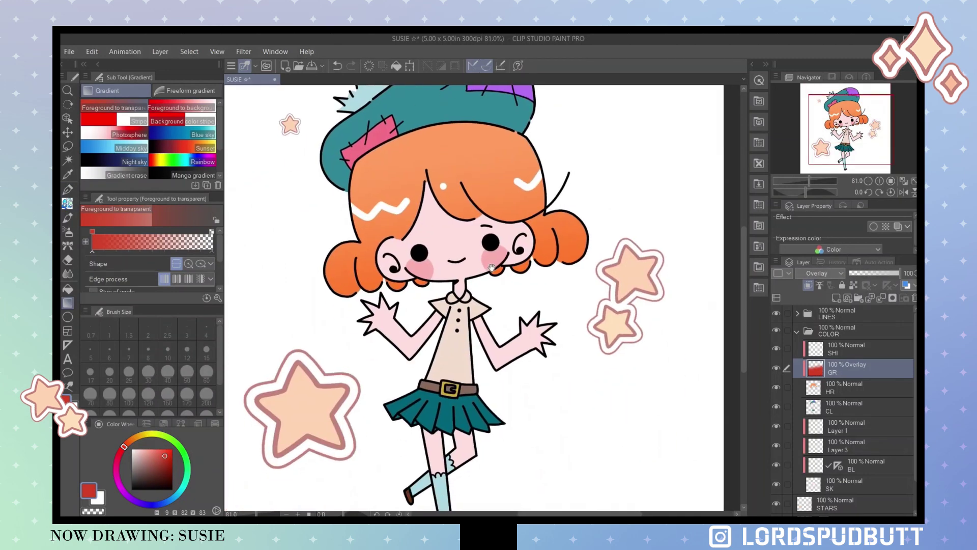
Name the clipped layer below CL SH and shade the forehead beneath the middle fringe lock in dusty pink with the G-pen at size 20
{"action": "left_click", "coordinate": [845, 425]}
{"action": "key", "text": "p"}
{"action": "left_click", "coordinate": [137, 449]}
{"action": "key", "text": "ctrl+plus"}
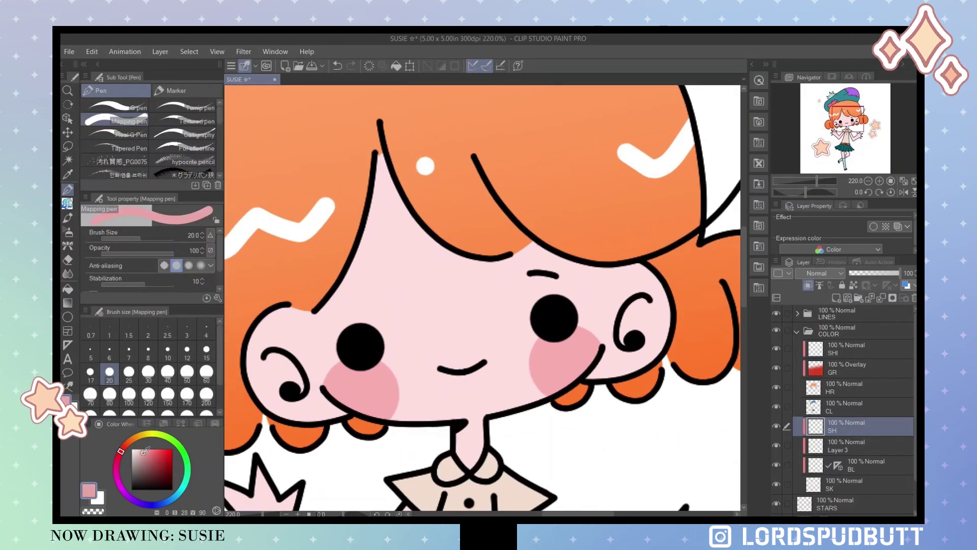
{"action": "left_click", "coordinate": [845, 387]}
{"action": "left_click", "coordinate": [115, 108]}
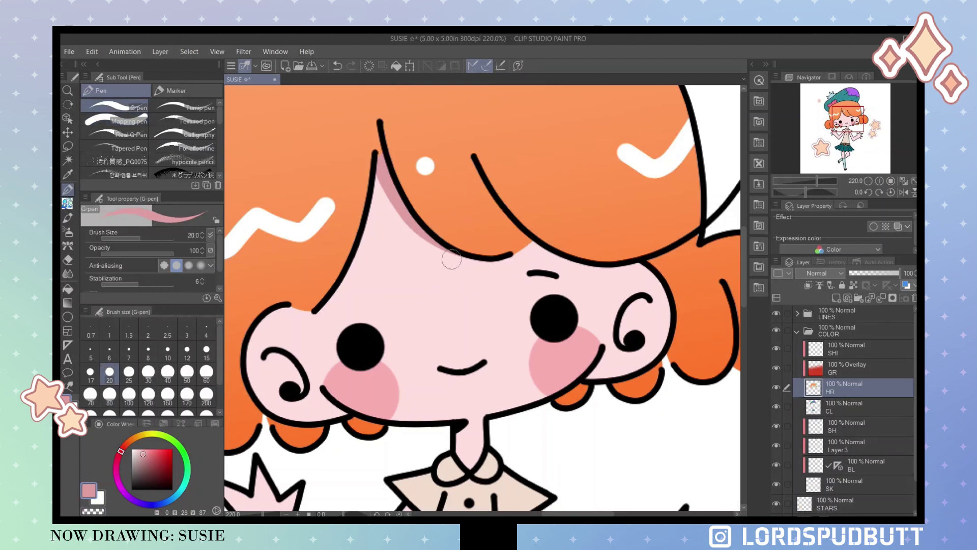
{"action": "key", "text": "ctrl+z"}
{"action": "left_click", "coordinate": [845, 425]}
Shade the inside of both ears with dusty pink on the SH layer
{"action": "left_click_drag", "start_coordinate": [267, 356], "coordinate": [285, 386]}
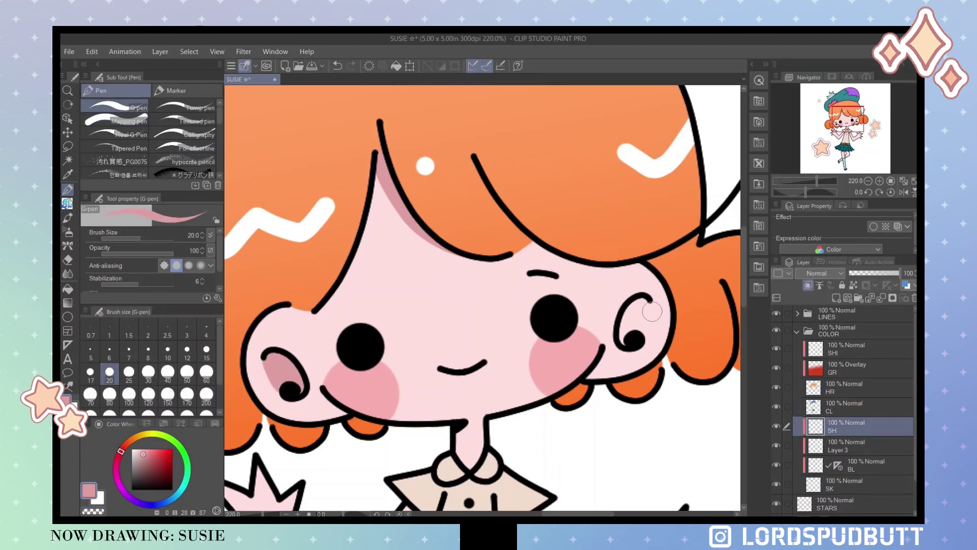
{"action": "left_click_drag", "start_coordinate": [649, 305], "coordinate": [628, 330]}
{"action": "left_click", "coordinate": [845, 484]}
{"action": "left_click", "coordinate": [594, 358], "text": "alt"}
{"action": "left_click", "coordinate": [845, 426]}
Shade the neck under the chin and the forehead beneath the outer fringe with dusty pink on SH
{"action": "left_click_drag", "start_coordinate": [456, 394], "coordinate": [452, 366]}
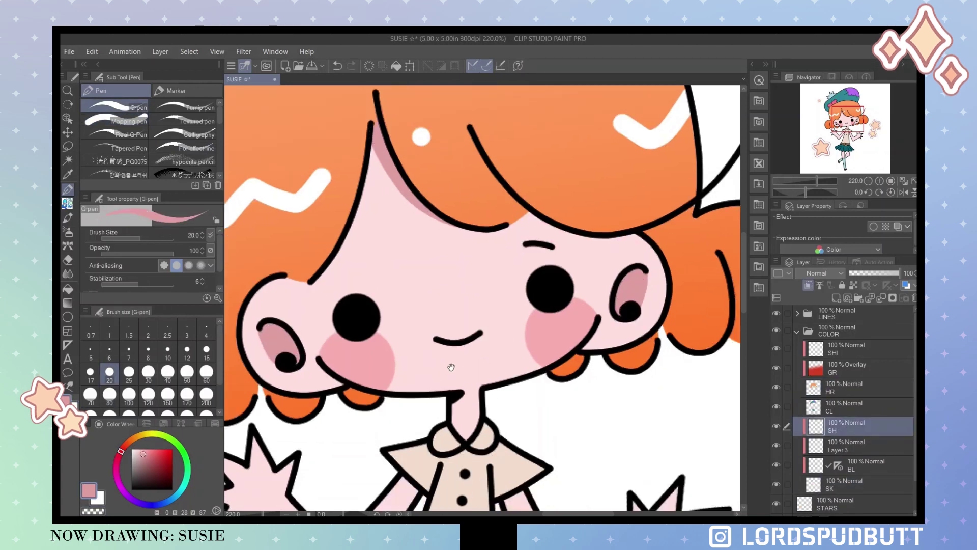
{"action": "left_click_drag", "start_coordinate": [651, 234], "coordinate": [546, 219]}
{"action": "key", "text": "ctrl+z"}
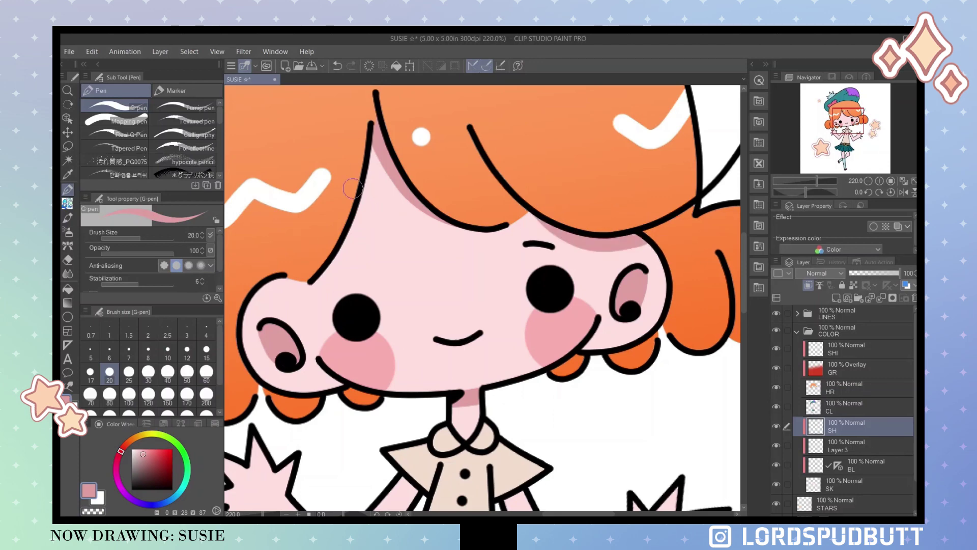
{"action": "left_click_drag", "start_coordinate": [278, 281], "coordinate": [366, 173]}
Shade the legs below the skirt and the arms below the sleeves with dusty pink on SH
{"action": "scroll", "coordinate": [443, 306], "scroll_direction": "down", "scroll_amount": 5}
{"action": "scroll", "coordinate": [449, 368], "scroll_direction": "down", "scroll_amount": 10}
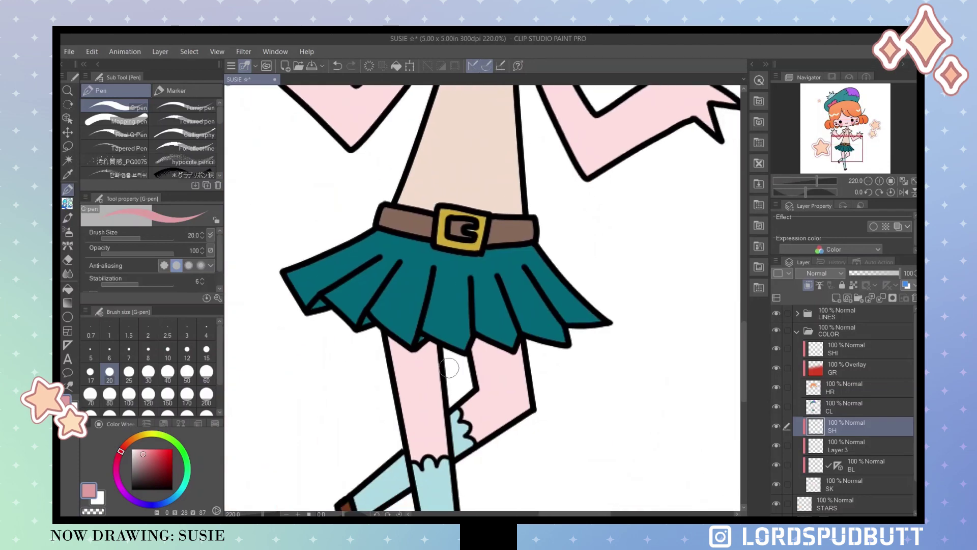
{"action": "scroll", "coordinate": [548, 413], "scroll_direction": "up", "scroll_amount": 12}
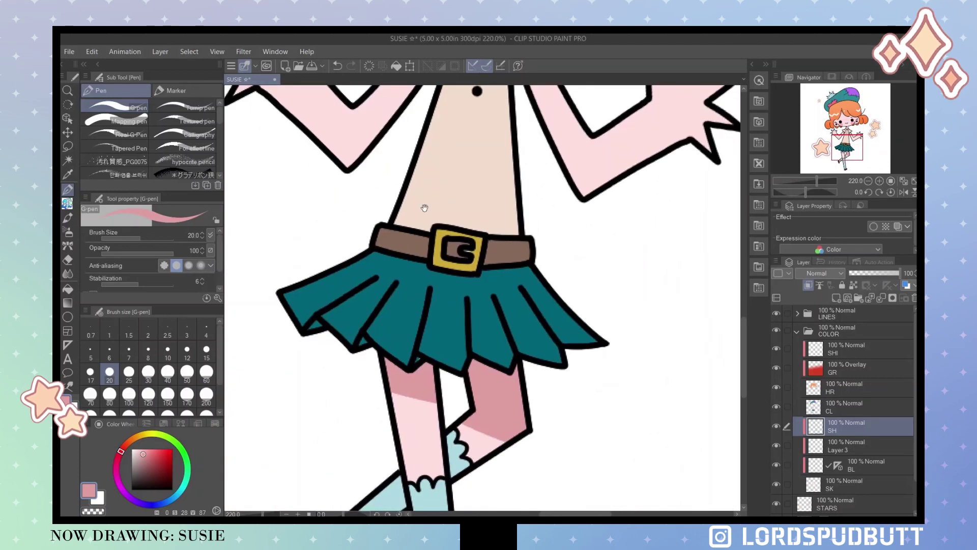
Name the clipped layer above BL GR, set it to 50% opacity, and softly shade the skin edges with the Soft airbrush at size 25
{"action": "key", "text": "alt+bracketleft"}
{"action": "key", "text": "b"}
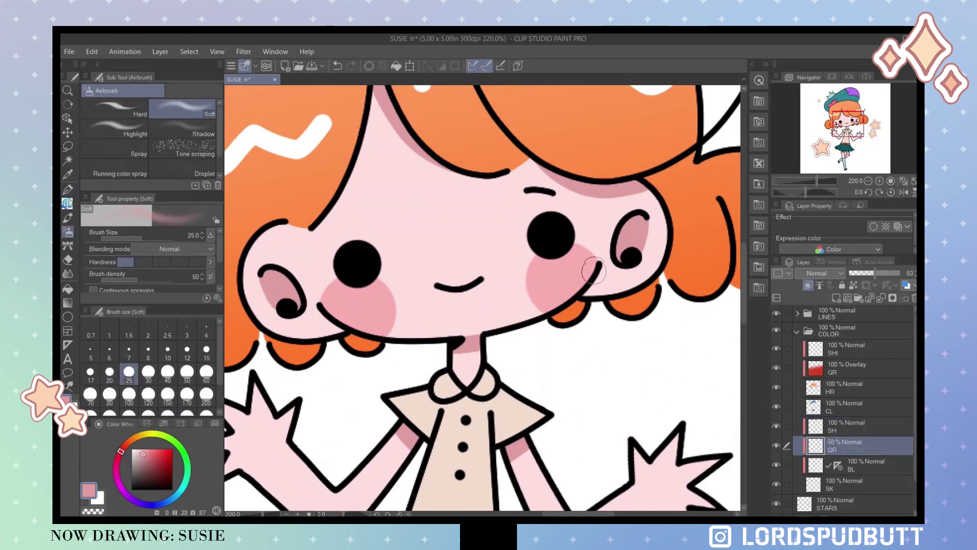
{"action": "left_click_drag", "start_coordinate": [305, 227], "coordinate": [353, 233]}
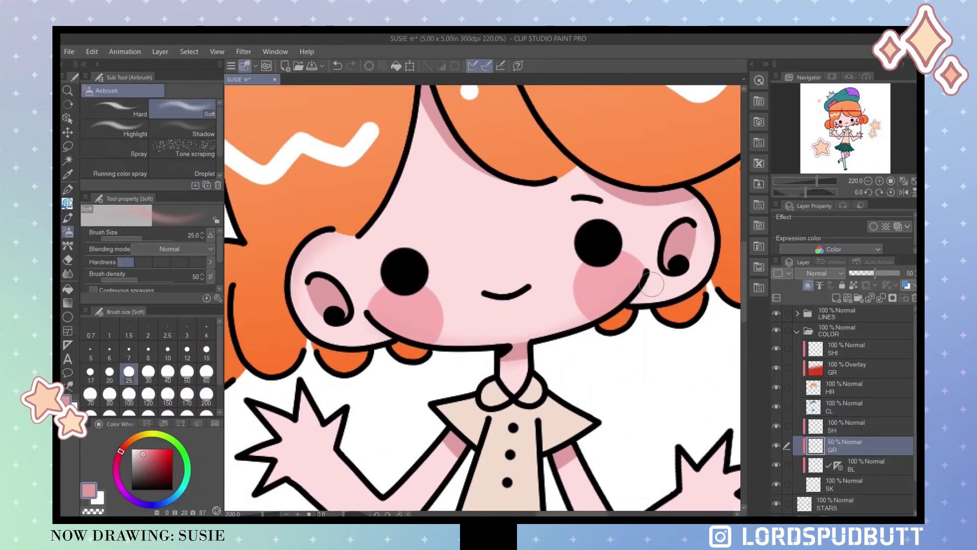
{"action": "scroll", "coordinate": [652, 284], "scroll_direction": "down", "scroll_amount": 3}
{"action": "scroll", "coordinate": [473, 404], "scroll_direction": "down", "scroll_amount": 6}
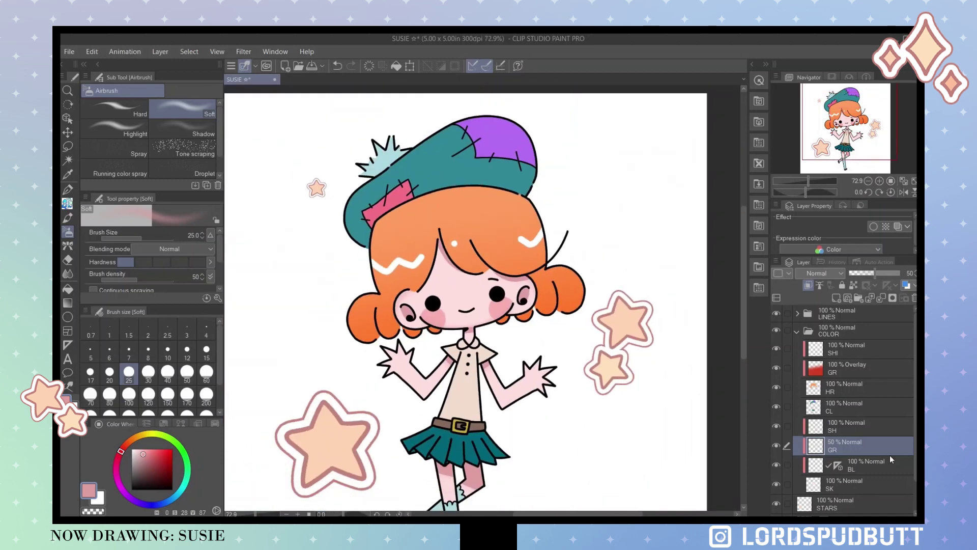
Shade the hat's underside and pink patch in dark maroon on a new clipped SH layer above CL, set to Overlay at 60%
{"action": "left_click", "coordinate": [855, 407]}
{"action": "scroll", "coordinate": [383, 102], "scroll_direction": "up", "scroll_amount": 5}
{"action": "key", "text": "p"}
{"action": "left_click_drag", "start_coordinate": [629, 250], "coordinate": [465, 260]}
{"action": "mouse_move", "coordinate": [611, 272]}
{"action": "left_mouse_down"}
{"action": "mouse_move", "coordinate": [367, 330]}
{"action": "mouse_move", "coordinate": [486, 236]}
{"action": "left_mouse_up"}
{"action": "left_click_drag", "start_coordinate": [606, 254], "coordinate": [532, 246]}
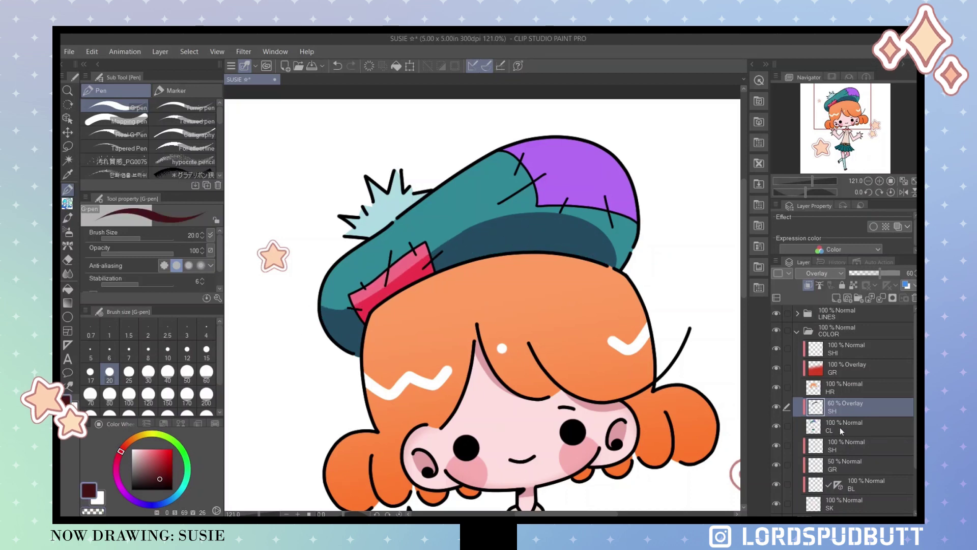
{"action": "left_click_drag", "start_coordinate": [324, 308], "coordinate": [353, 304]}
Select the hat's pompom area, paint its shading with the G-pen on SH, and clear the selection
{"action": "key", "text": "w"}
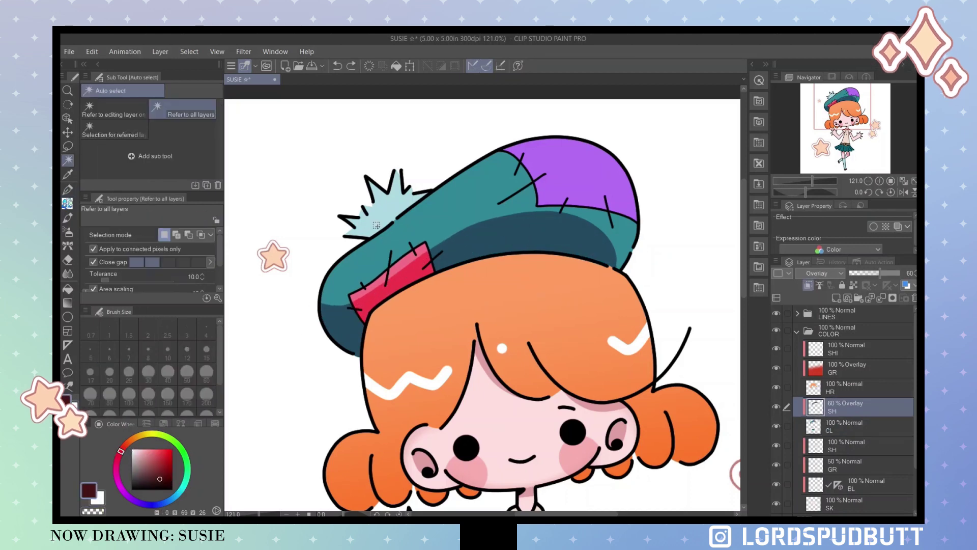
{"action": "left_click", "coordinate": [368, 233]}
{"action": "key", "text": "p"}
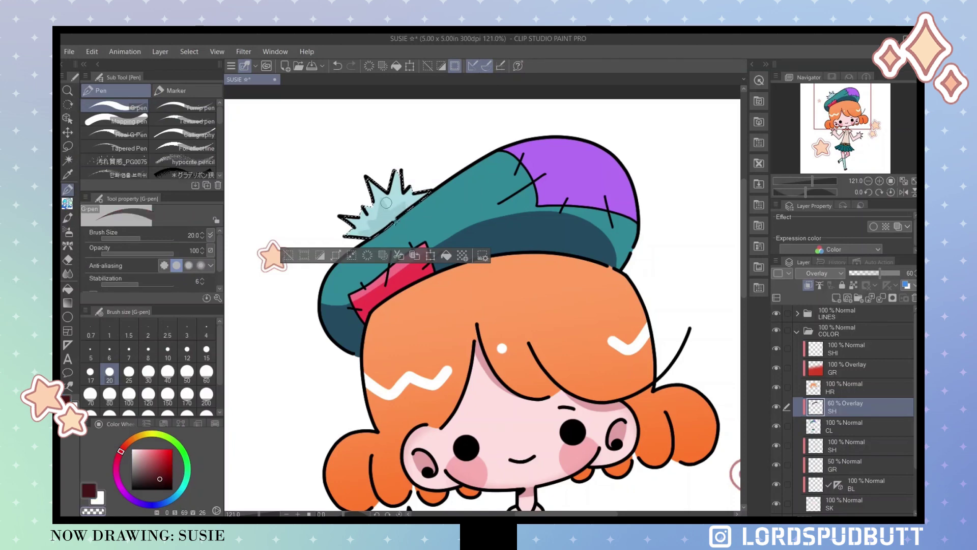
{"action": "key", "text": "ctrl+d"}
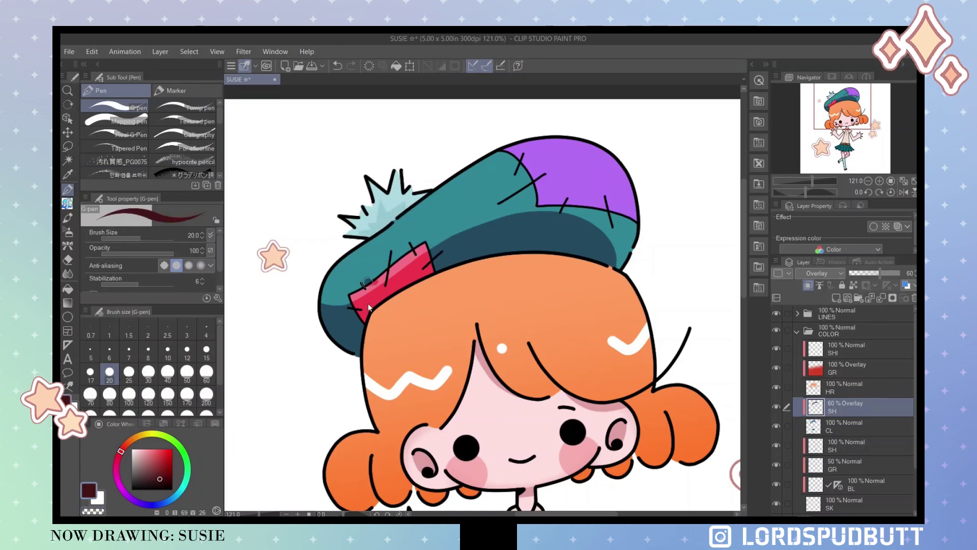
Draw white highlight strokes along the skirt's pleats on the clothing SH layer with the G-pen at size 20
{"action": "scroll", "coordinate": [386, 276], "scroll_direction": "down", "scroll_amount": 10}
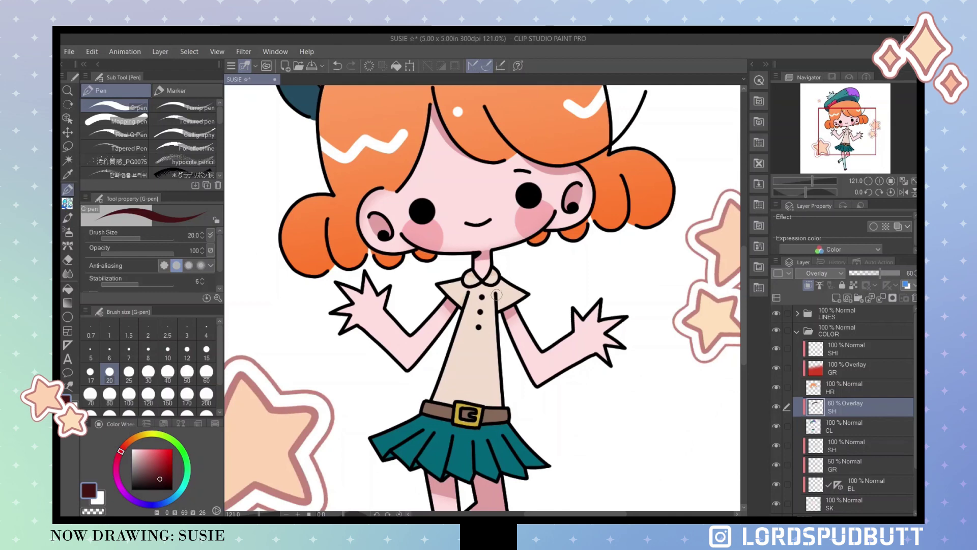
{"action": "left_click_drag", "start_coordinate": [420, 326], "coordinate": [375, 344]}
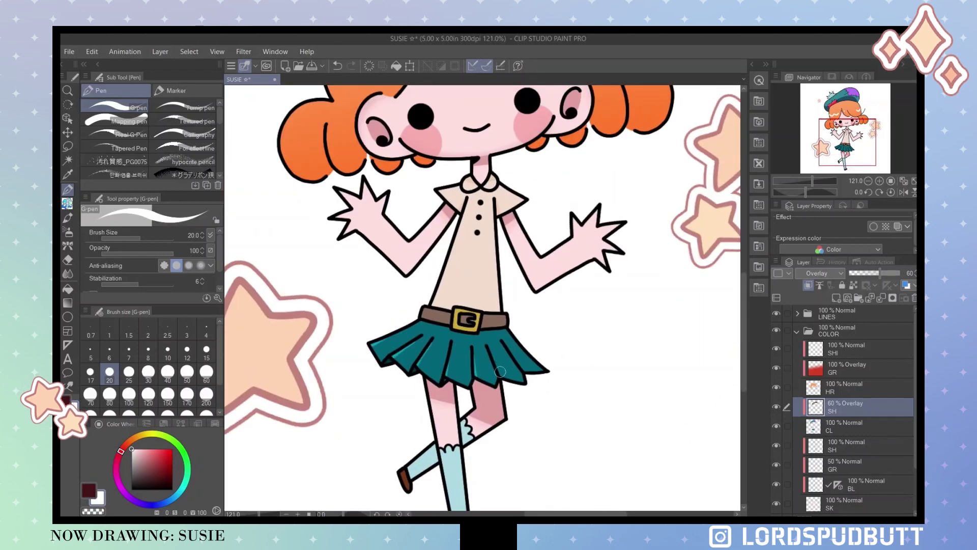
{"action": "left_click_drag", "start_coordinate": [461, 304], "coordinate": [448, 321]}
Draw orange rim-light strokes along the face, hair and pigtail edges on a new clipped Add (Glow) layer above COLOR, with the G-pen at size 20
{"action": "scroll", "coordinate": [463, 358], "scroll_direction": "up", "scroll_amount": 8}
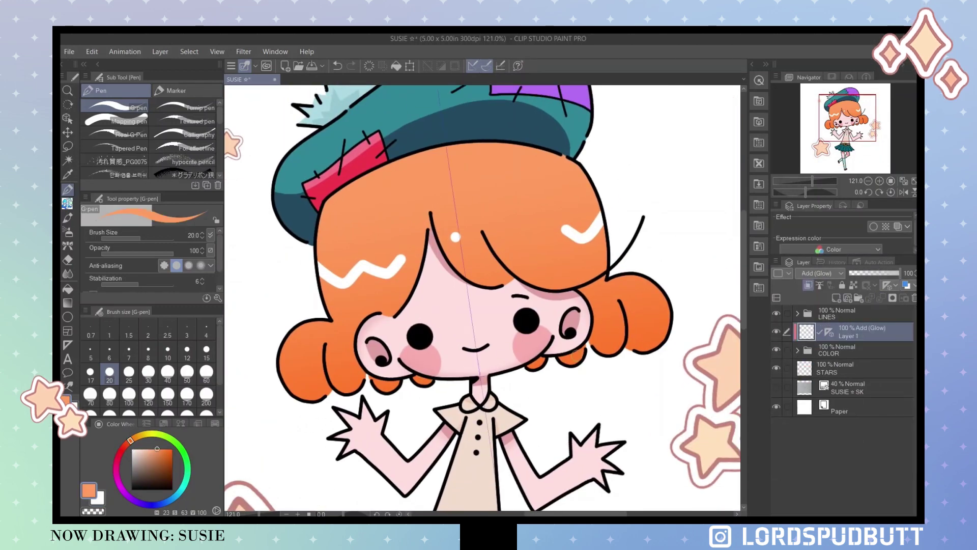
{"action": "scroll", "coordinate": [463, 364], "scroll_direction": "up", "scroll_amount": 1}
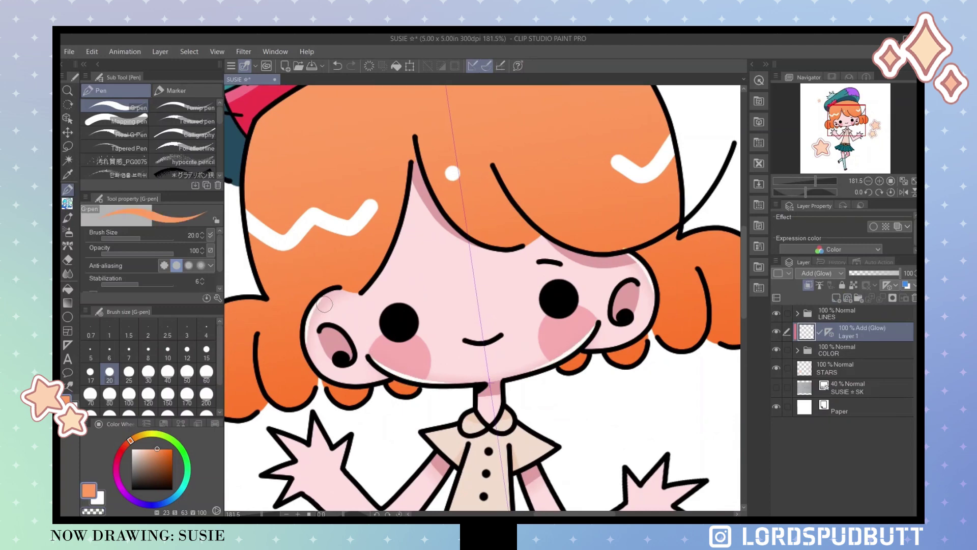
{"action": "scroll", "coordinate": [316, 244], "scroll_direction": "up", "scroll_amount": 3}
{"action": "scroll", "coordinate": [298, 287], "scroll_direction": "down", "scroll_amount": 4}
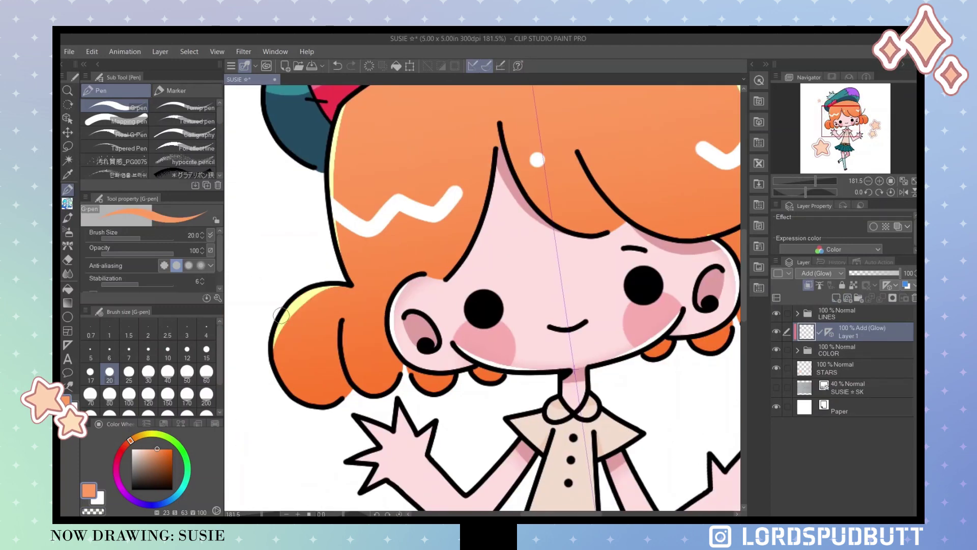
{"action": "scroll", "coordinate": [364, 331], "scroll_direction": "up", "scroll_amount": 8}
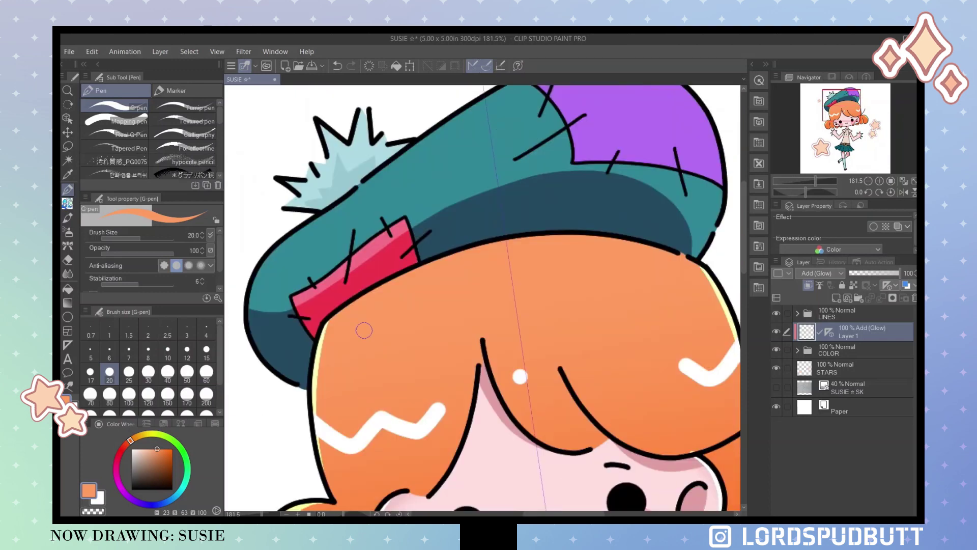
Draw matching glow highlights along the hat's upper edge, purple patch and outer rim on the Add (Glow) layer
{"action": "left_click_drag", "start_coordinate": [432, 133], "coordinate": [389, 194]}
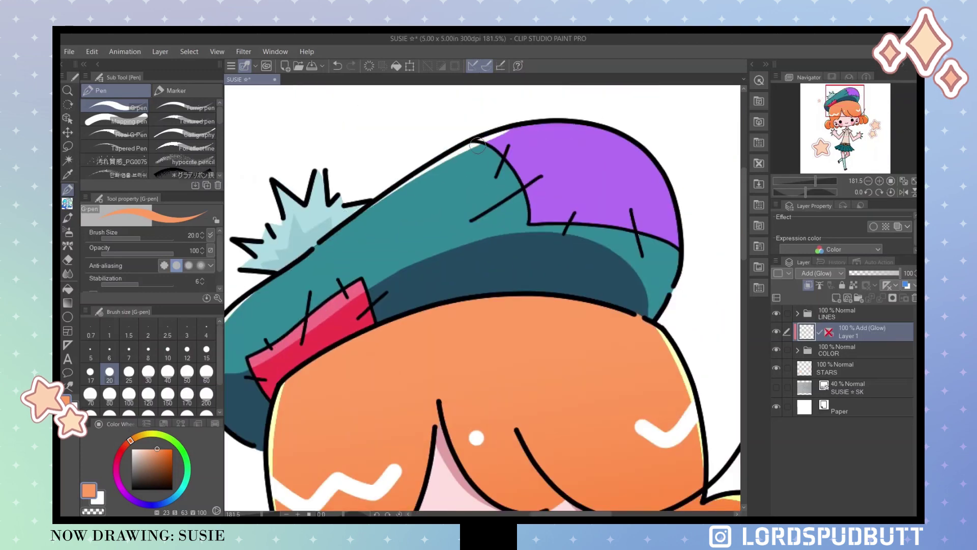
{"action": "left_click_drag", "start_coordinate": [486, 138], "coordinate": [636, 146]}
{"action": "left_click_drag", "start_coordinate": [555, 122], "coordinate": [628, 82]}
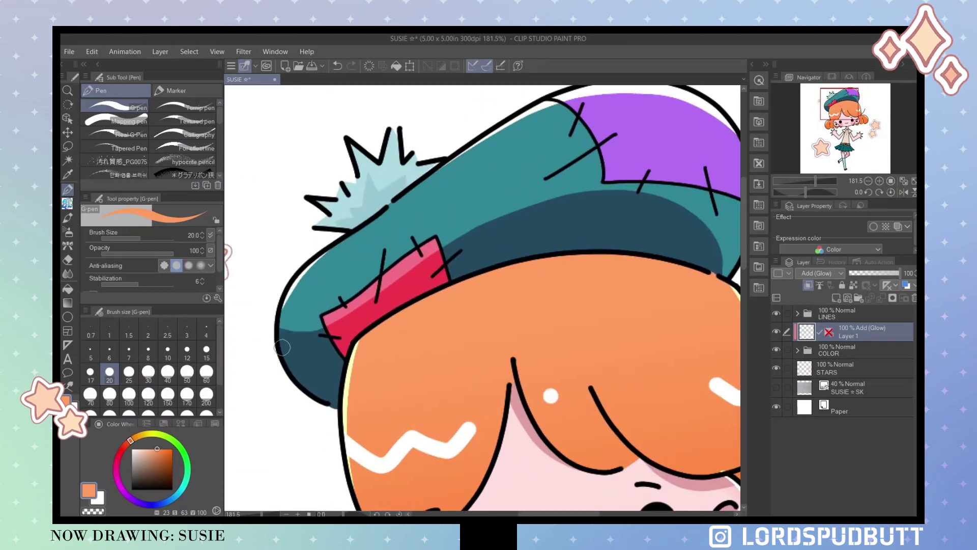
Add glow rim highlights to the blouse, skirt and socks on the Add (Glow) layer
{"action": "scroll", "coordinate": [371, 186], "scroll_direction": "down", "scroll_amount": 10}
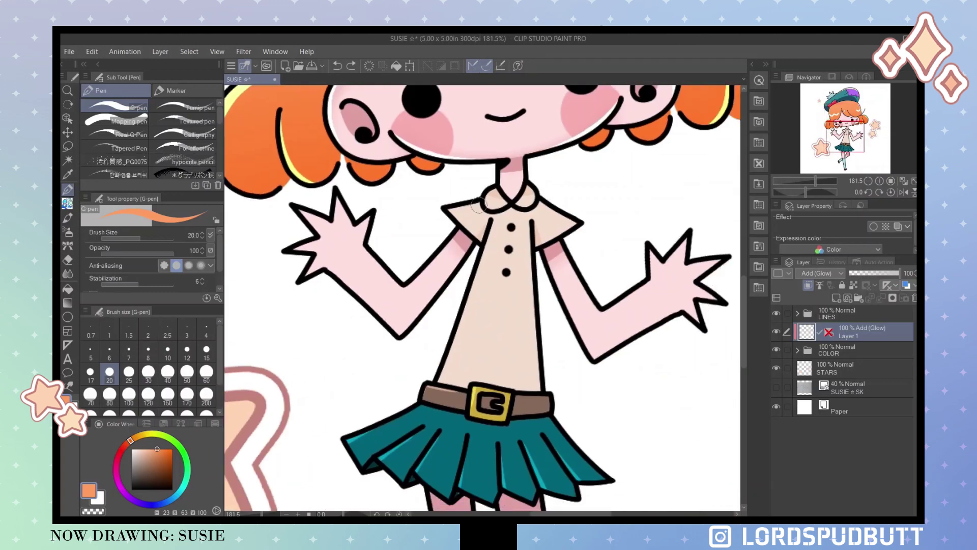
{"action": "scroll", "coordinate": [641, 334], "scroll_direction": "down", "scroll_amount": 4}
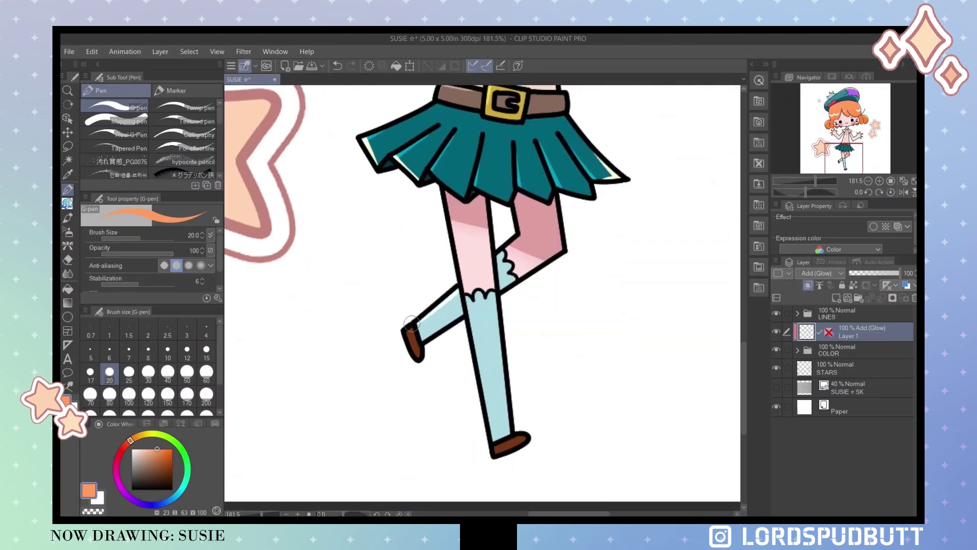
{"action": "scroll", "coordinate": [472, 358], "scroll_direction": "up", "scroll_amount": 10}
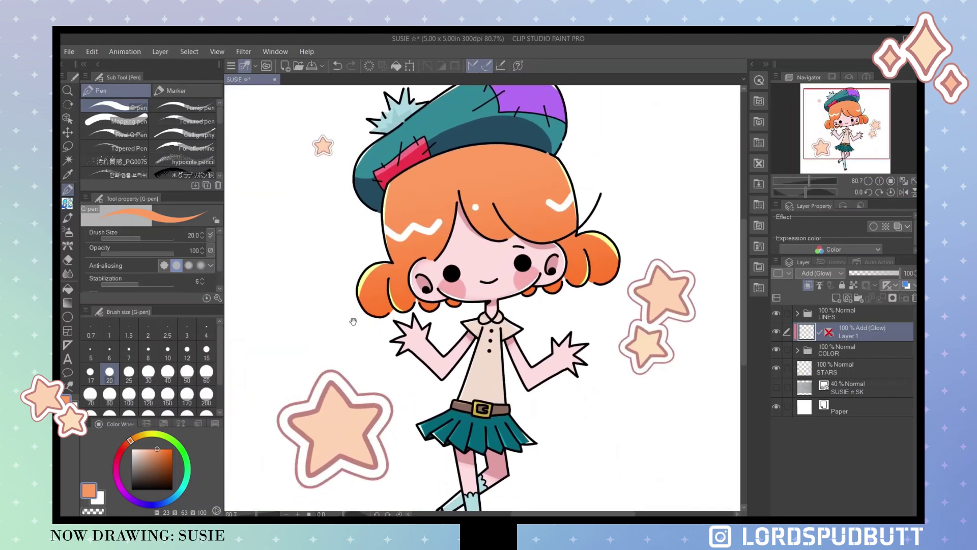
Lock transparent pixels on the FACE line layer and recolour the ear, mouth, brow and cheek lines dark red with the G-pen
{"action": "left_click", "coordinate": [488, 285], "text": "ctrl+shift"}
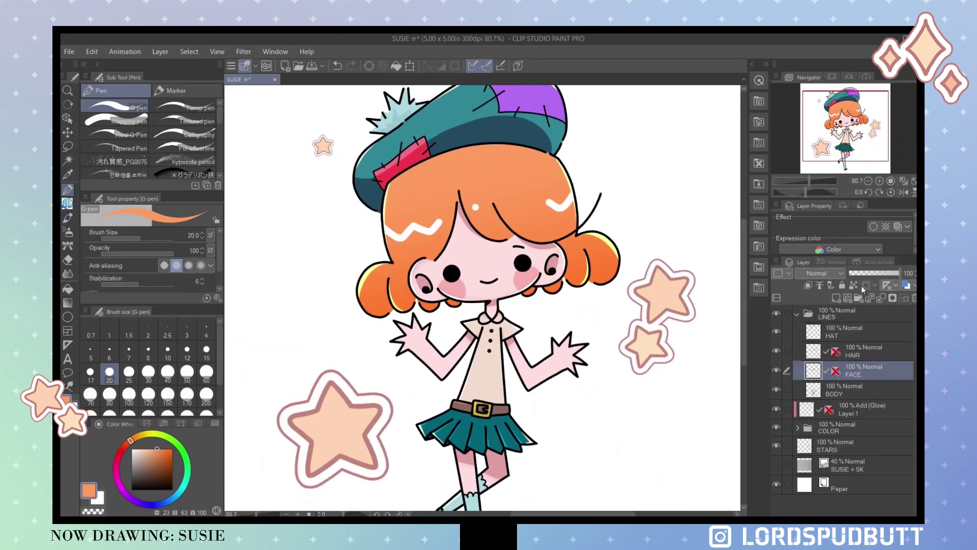
{"action": "scroll", "coordinate": [493, 282], "scroll_direction": "up", "scroll_amount": 2}
{"action": "key", "text": "ctrl+z"}
{"action": "left_click_drag", "start_coordinate": [549, 259], "coordinate": [497, 332]}
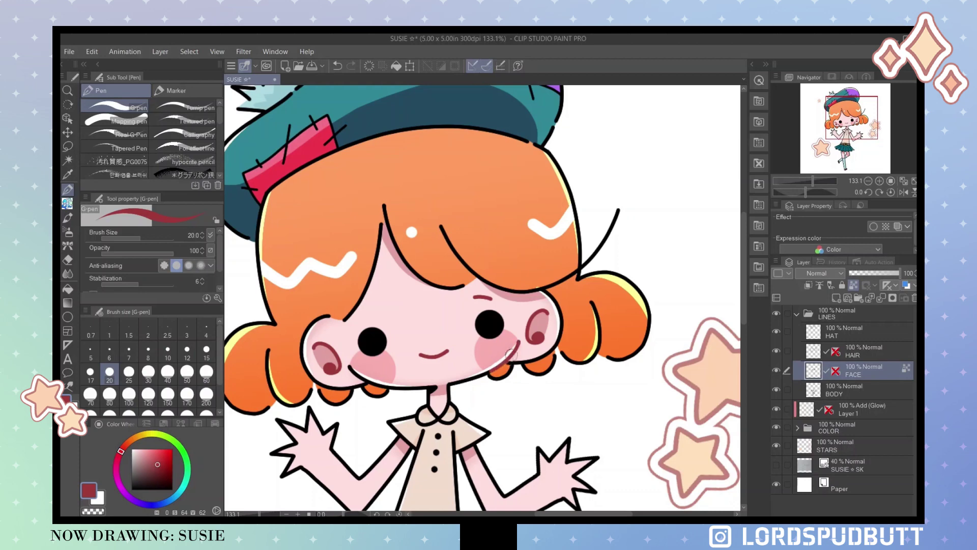
{"action": "key", "text": "x"}
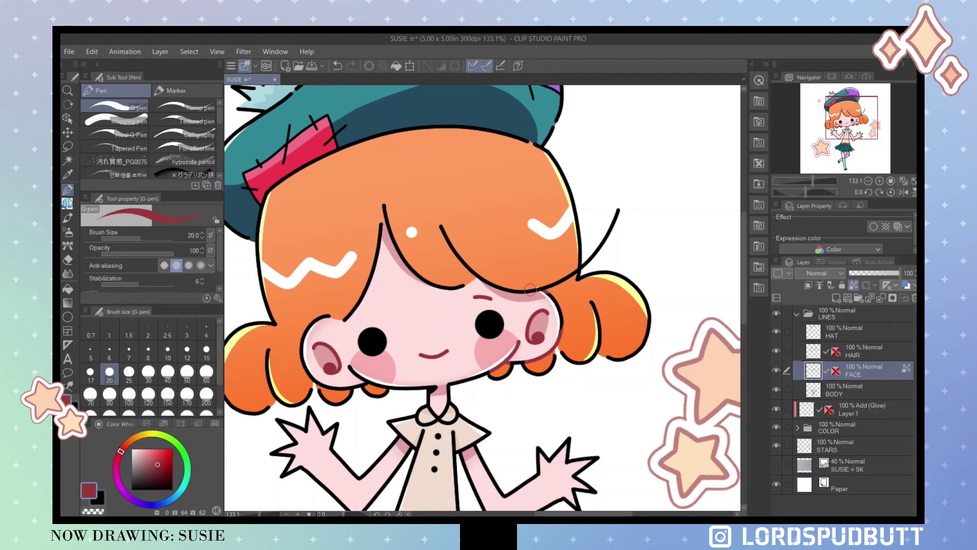
Lock transparent pixels on the HAIR line layer and recolour the fringe and inner pigtail lines bright red
{"action": "scroll", "coordinate": [343, 399], "scroll_direction": "down", "scroll_amount": 2}
{"action": "scroll", "coordinate": [306, 387], "scroll_direction": "up", "scroll_amount": 2}
{"action": "left_click", "coordinate": [286, 383], "text": "ctrl+shift"}
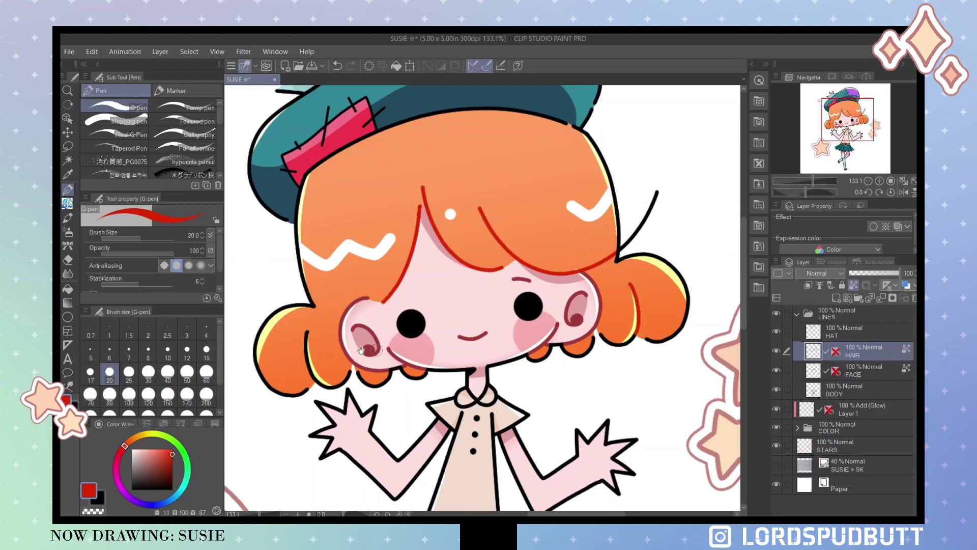
{"action": "scroll", "coordinate": [440, 353], "scroll_direction": "up", "scroll_amount": 2}
{"action": "scroll", "coordinate": [357, 357], "scroll_direction": "down", "scroll_amount": 2}
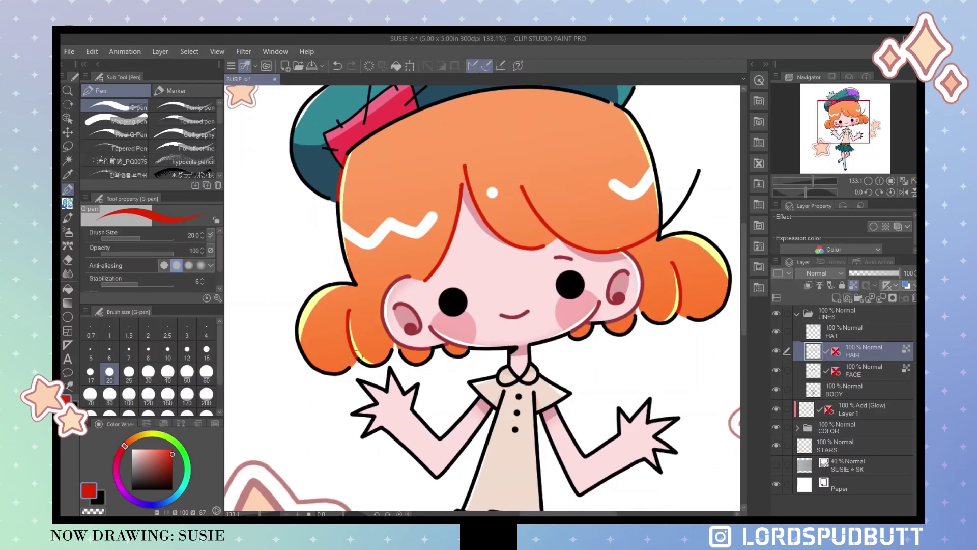
Lock transparent pixels on the HAT line layer and recolour the purple patch's stitches dark purple and the pink patch's lines dark crimson
{"action": "left_click", "coordinate": [835, 390]}
{"action": "left_click_drag", "start_coordinate": [407, 162], "coordinate": [402, 212]}
{"action": "left_click", "coordinate": [835, 332]}
{"action": "left_click_drag", "start_coordinate": [530, 152], "coordinate": [600, 347]}
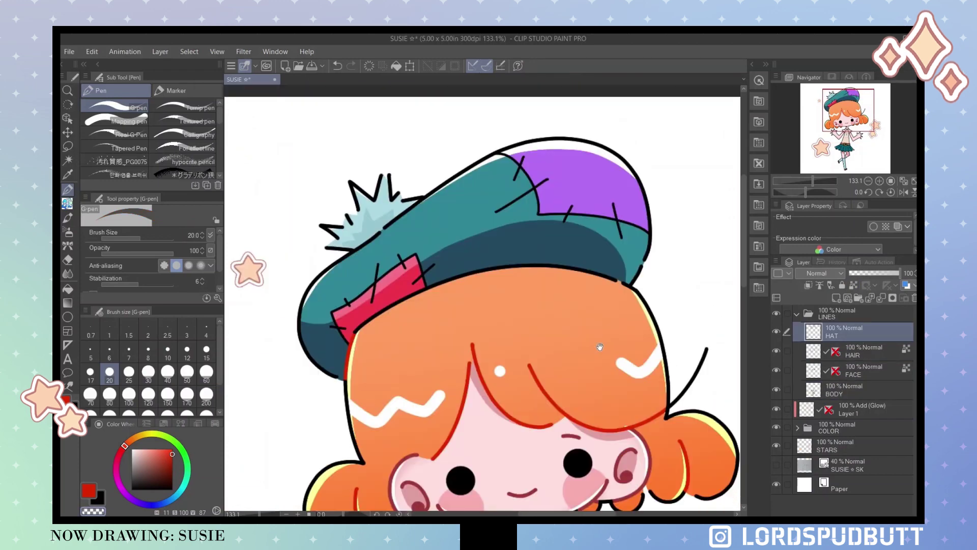
{"action": "left_click", "coordinate": [586, 188], "text": "alt"}
{"action": "left_click_drag", "start_coordinate": [549, 178], "coordinate": [495, 212]}
{"action": "left_click_drag", "start_coordinate": [601, 204], "coordinate": [610, 238]}
{"action": "left_click_drag", "start_coordinate": [346, 296], "coordinate": [466, 262]}
{"action": "left_click", "coordinate": [397, 275], "text": "alt"}
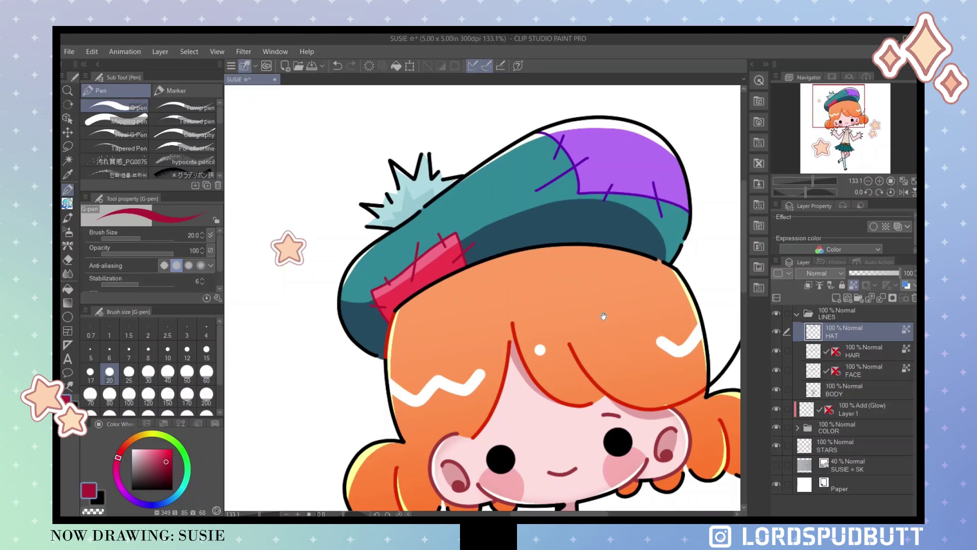
Lock transparent pixels on the BODY line layer and recolour the collar and buttons orange-brown, belt lines dark brown, pleats dark teal and sock lines blue-green
{"action": "left_click", "coordinate": [845, 390]}
{"action": "mouse_move", "coordinate": [603, 316]}
{"action": "left_mouse_down"}
{"action": "mouse_move", "coordinate": [599, 92]}
{"action": "mouse_move", "coordinate": [563, 67]}
{"action": "left_mouse_up"}
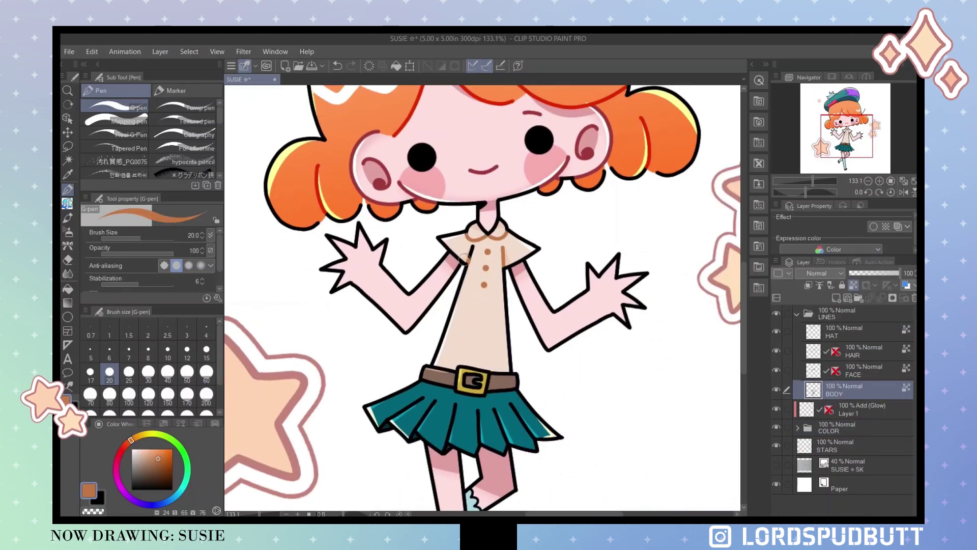
{"action": "left_click_drag", "start_coordinate": [444, 372], "coordinate": [449, 309]}
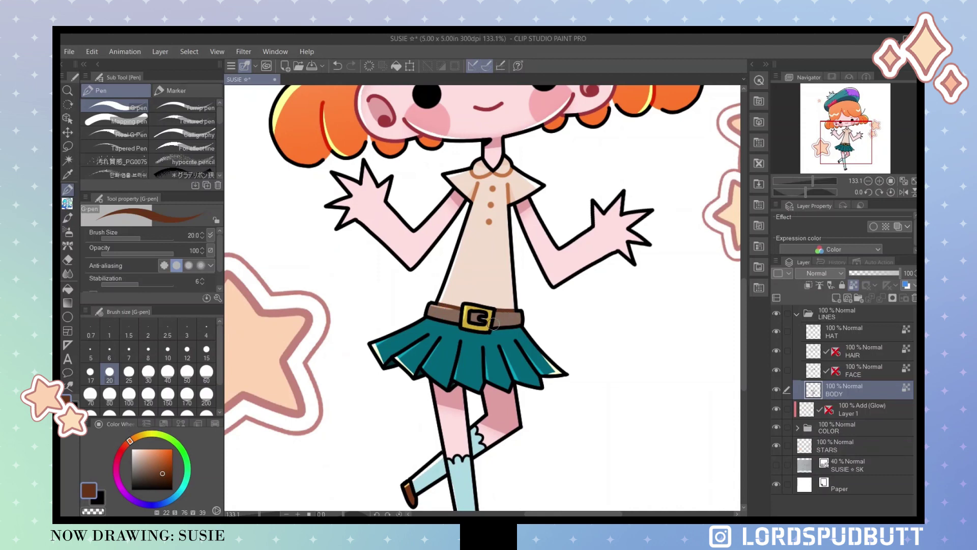
{"action": "left_click_drag", "start_coordinate": [468, 325], "coordinate": [477, 241]}
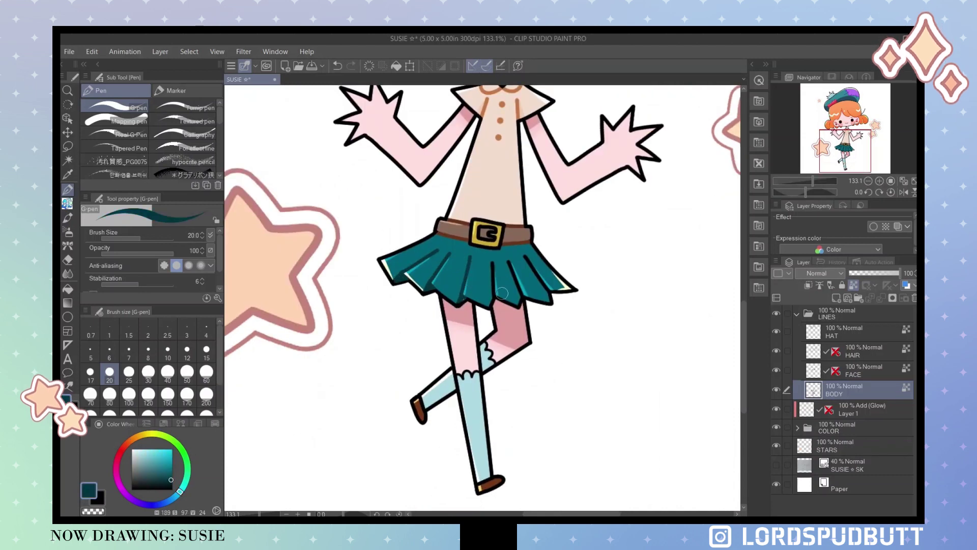
{"action": "scroll", "coordinate": [538, 308], "scroll_direction": "down", "scroll_amount": 2}
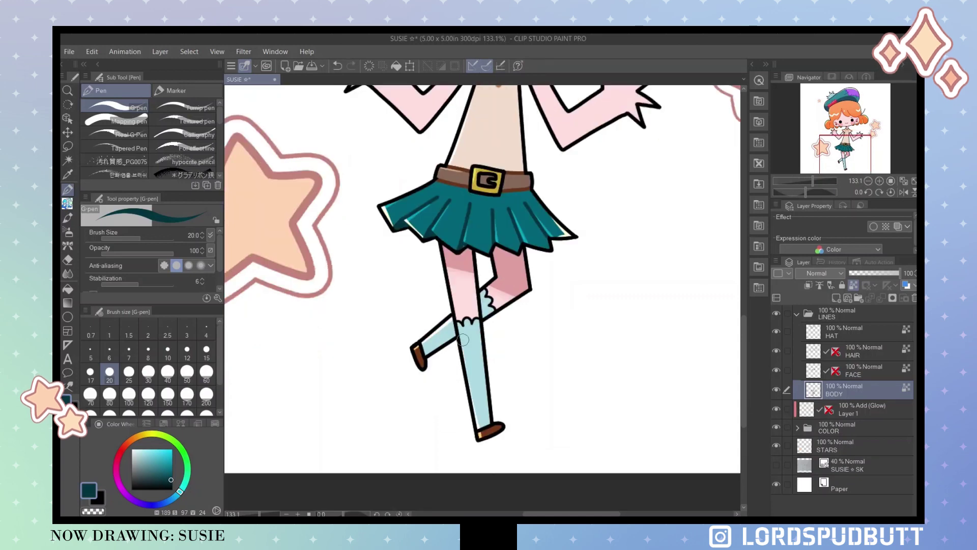
{"action": "left_click", "coordinate": [461, 322], "text": "alt"}
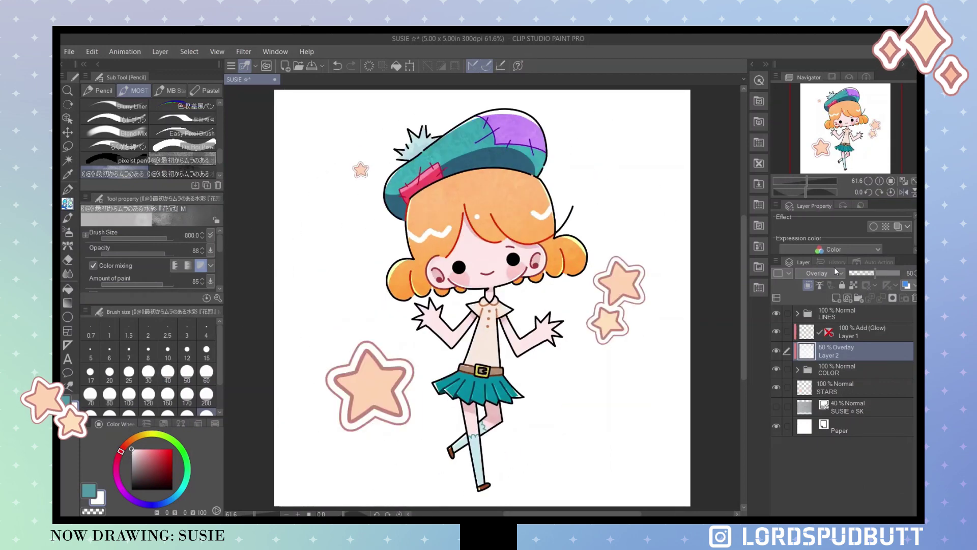
Blend the watercolour texture on Layer 2 above COLOR as Overlay at 20% opacity
{"action": "scroll", "coordinate": [821, 274], "scroll_direction": "down", "scroll_amount": 3}
{"action": "key", "text": "Down"}
{"action": "key", "text": "Down"}
{"action": "key", "text": "Down"}
{"action": "key", "text": "Down"}
{"action": "key", "text": "Down"}
{"action": "key", "text": "Down"}
{"action": "key", "text": "Down"}
{"action": "key", "text": "Down"}
{"action": "key", "text": "Down"}
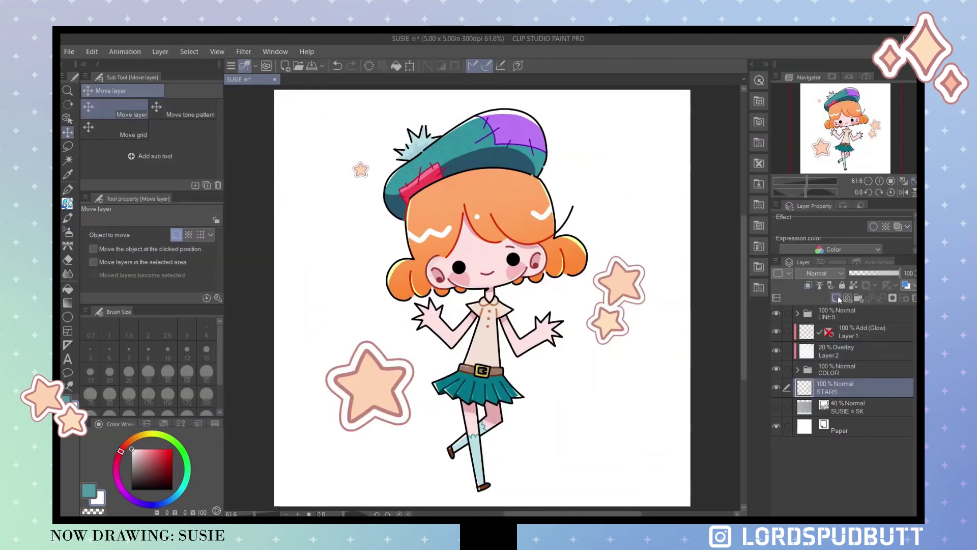
Cover the stars in teal on a new layer clipped to STARS with the G-pen at size 600, trying Pin light, Add (Glow) and Divide blending
{"action": "key", "text": "p"}
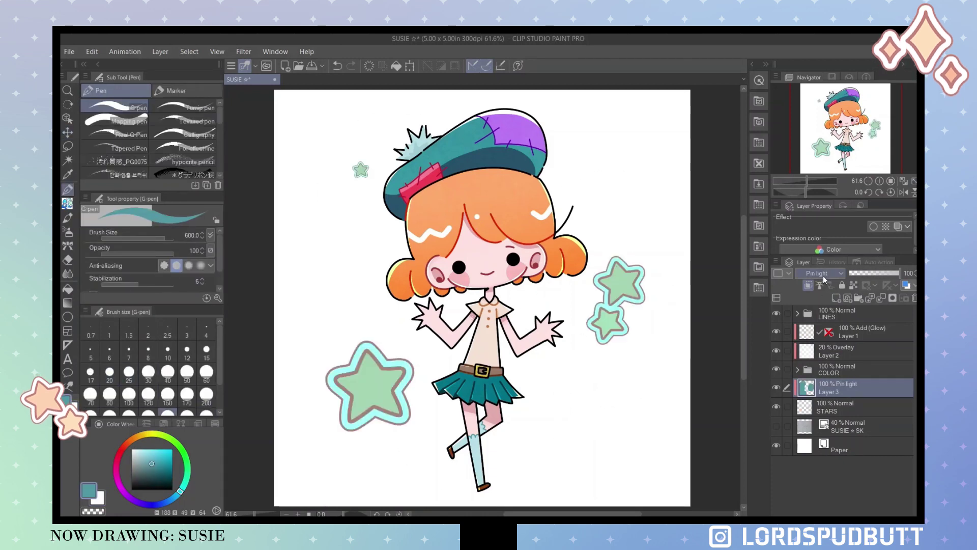
{"action": "scroll", "coordinate": [824, 275], "scroll_direction": "down", "scroll_amount": 8}
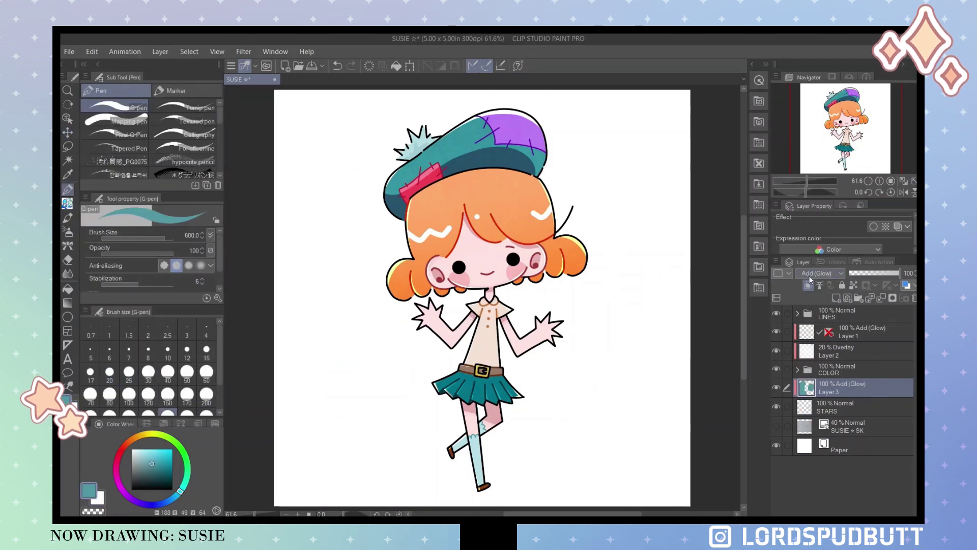
{"action": "scroll", "coordinate": [817, 273], "scroll_direction": "up", "scroll_amount": 9}
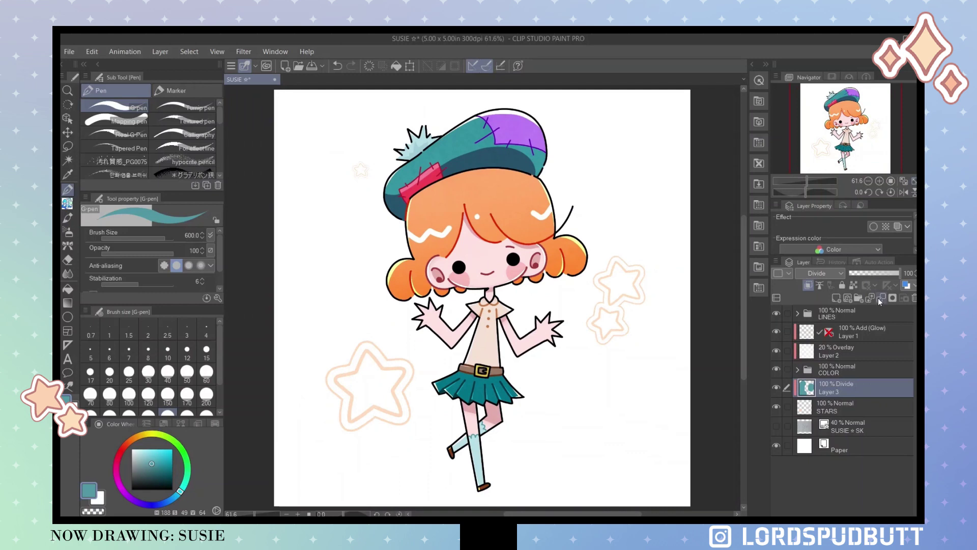
Try Overlay blending for the teal tint on the layer clipped to STARS
{"action": "key", "text": "ctrl+z"}
{"action": "key", "text": "ctrl+z"}
{"action": "key", "text": "ctrl+z"}
{"action": "key", "text": "ctrl+z"}
{"action": "key", "text": "ctrl+z"}
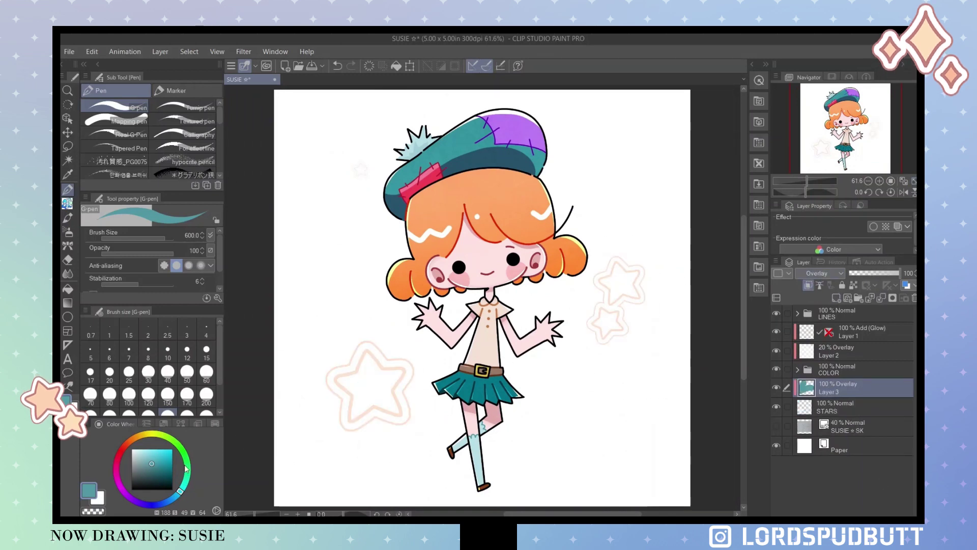
Set the layer clipped to STARS to Hue blending and recolour it dark navy blue
{"action": "key", "text": "ctrl+z"}
{"action": "key", "text": "ctrl+z"}
{"action": "key", "text": "ctrl+z"}
{"action": "key", "text": "ctrl+z"}
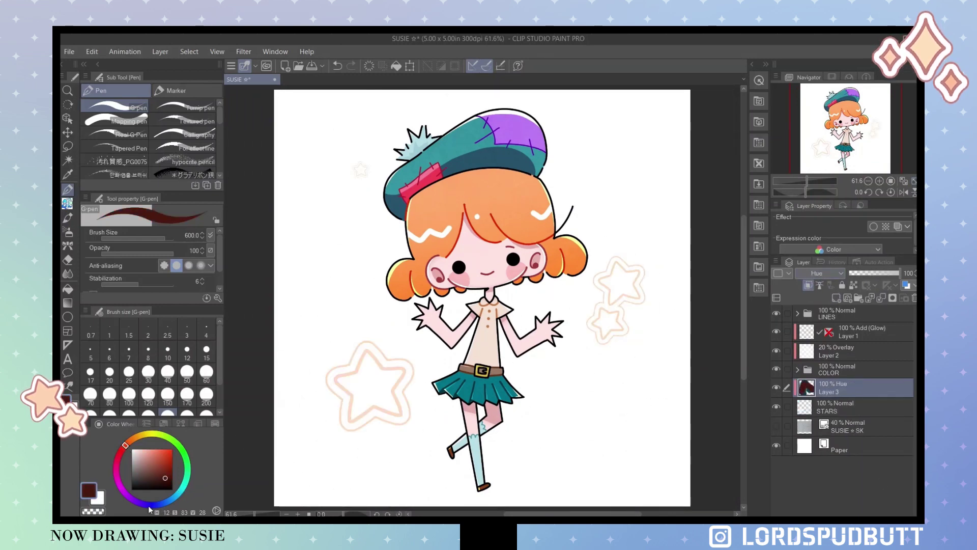
{"action": "key", "text": "ctrl+y"}
{"action": "key", "text": "ctrl+y"}
{"action": "key", "text": "ctrl+y"}
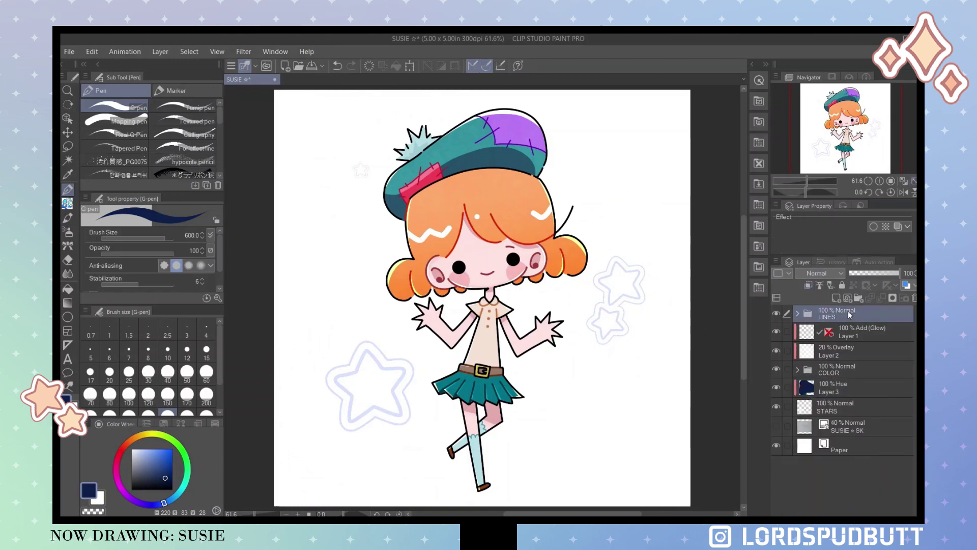
Surround the character with a white border and black outer outline on new layers below COLOR, and cut a gap above the hat with the Mapping pen at size 7
{"action": "key", "text": "ctrl+y"}
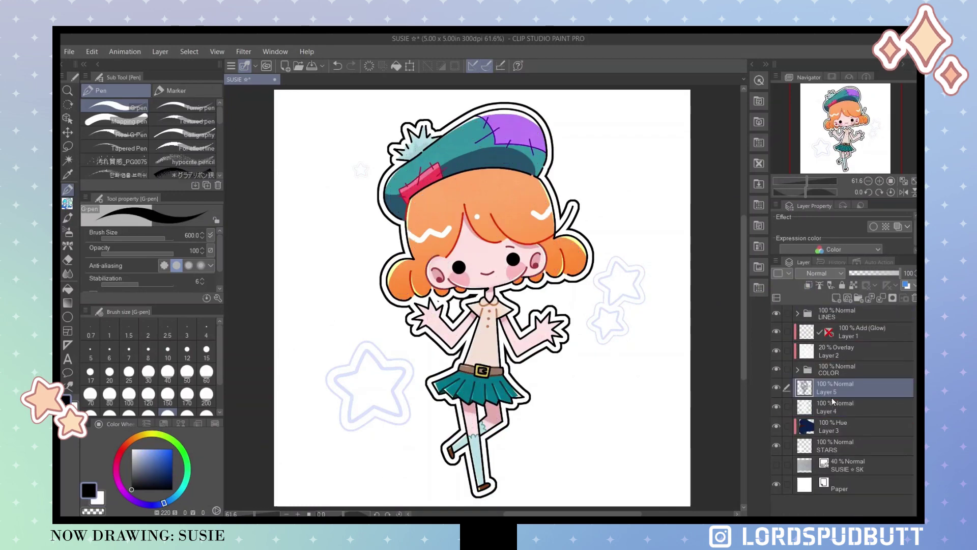
{"action": "left_click", "coordinate": [117, 121]}
{"action": "left_click", "coordinate": [109, 373]}
{"action": "left_click", "coordinate": [129, 350]}
{"action": "scroll", "coordinate": [462, 204], "scroll_direction": "up", "scroll_amount": 5}
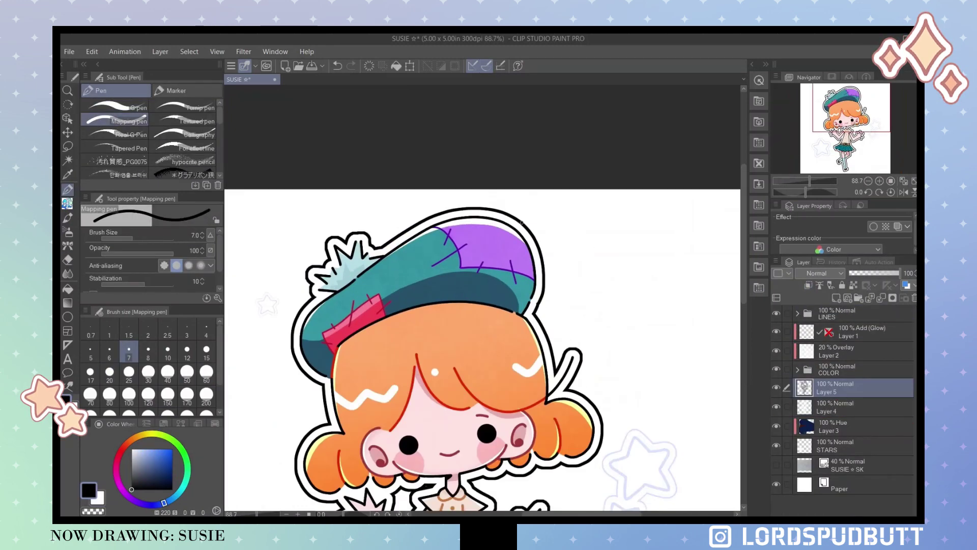
{"action": "key", "text": "ctrl+z"}
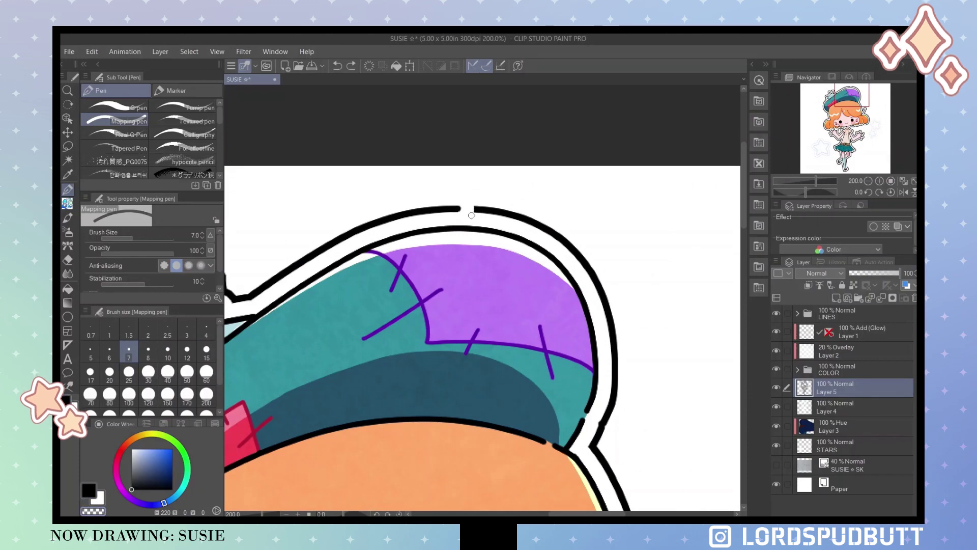
Break the black outer outline with small gaps at the hat's pom-pom, the hat's left edge and the left hair curl
{"action": "scroll", "coordinate": [494, 207], "scroll_direction": "down", "scroll_amount": 2}
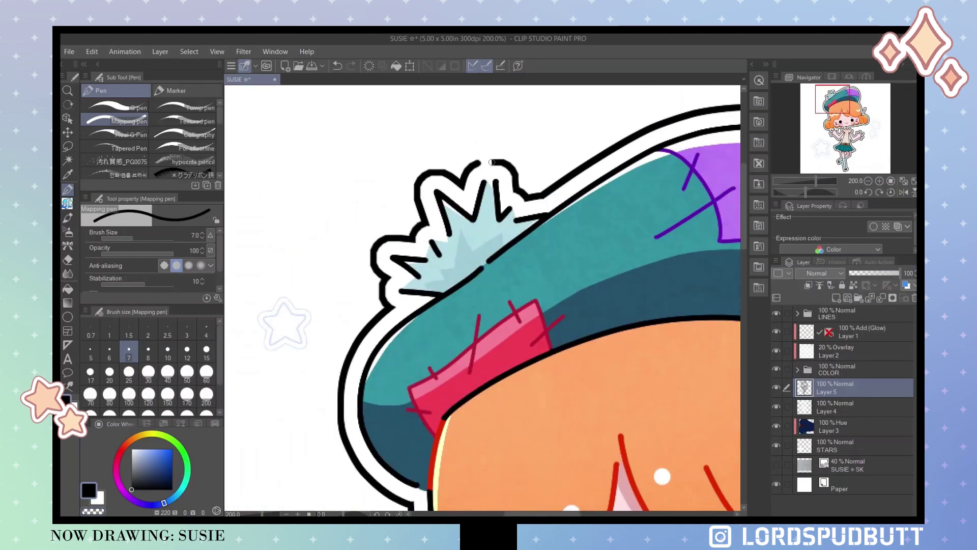
{"action": "scroll", "coordinate": [403, 281], "scroll_direction": "up", "scroll_amount": 2}
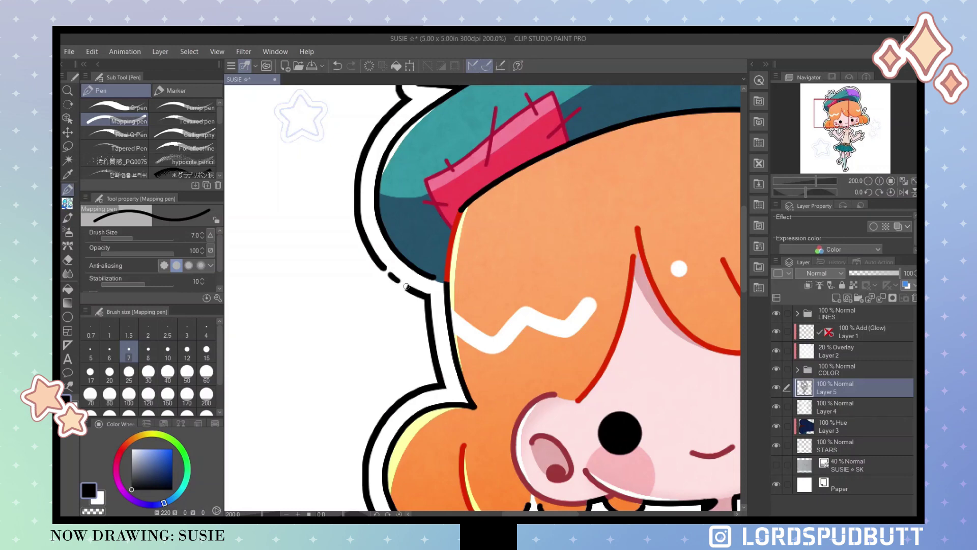
{"action": "scroll", "coordinate": [407, 287], "scroll_direction": "down", "scroll_amount": 5}
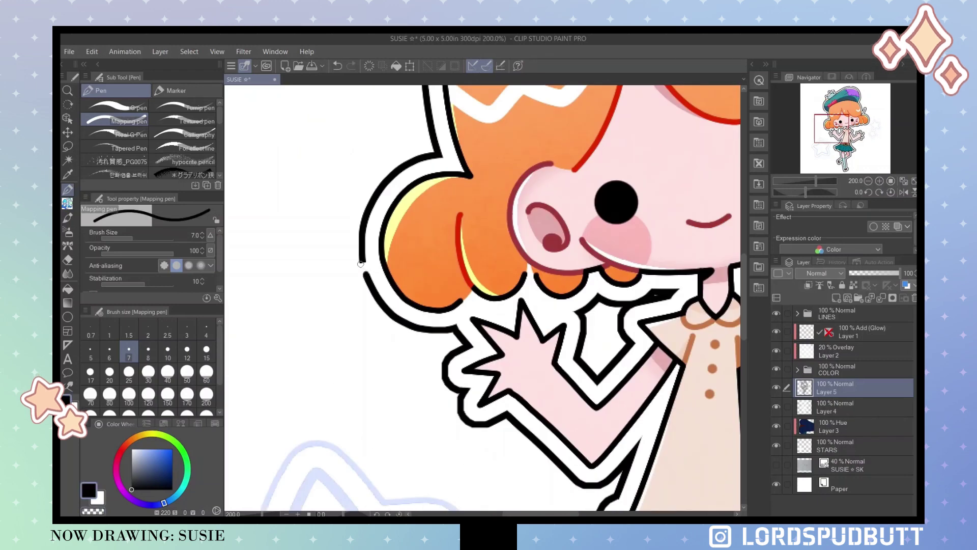
{"action": "scroll", "coordinate": [362, 261], "scroll_direction": "down", "scroll_amount": 3}
{"action": "scroll", "coordinate": [362, 261], "scroll_direction": "right", "scroll_amount": 3}
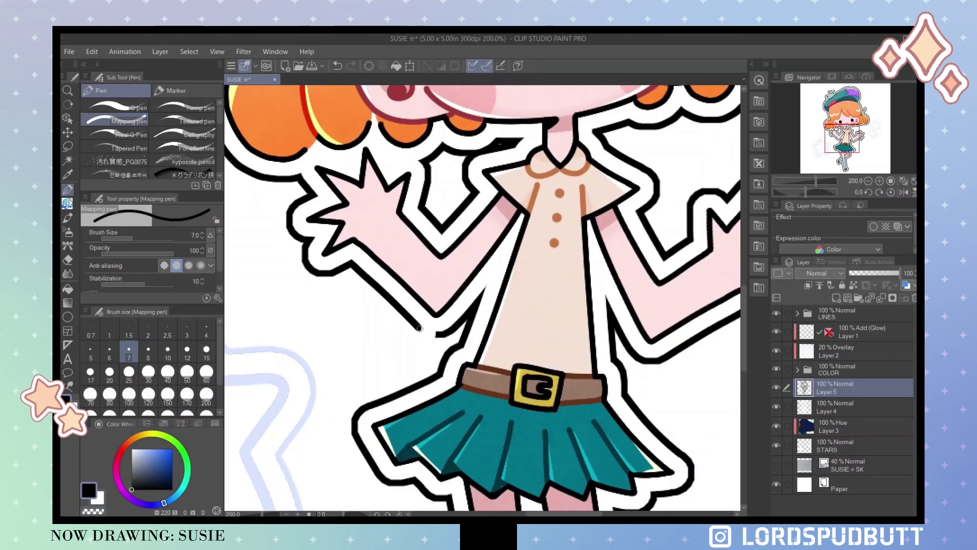
Cut gaps and add small dots in the outer outline at the left elbow, under the right hair curls and at the skirt's right corner
{"action": "scroll", "coordinate": [436, 334], "scroll_direction": "up", "scroll_amount": 5}
{"action": "scroll", "coordinate": [474, 185], "scroll_direction": "down", "scroll_amount": 4}
{"action": "scroll", "coordinate": [474, 186], "scroll_direction": "right", "scroll_amount": 4}
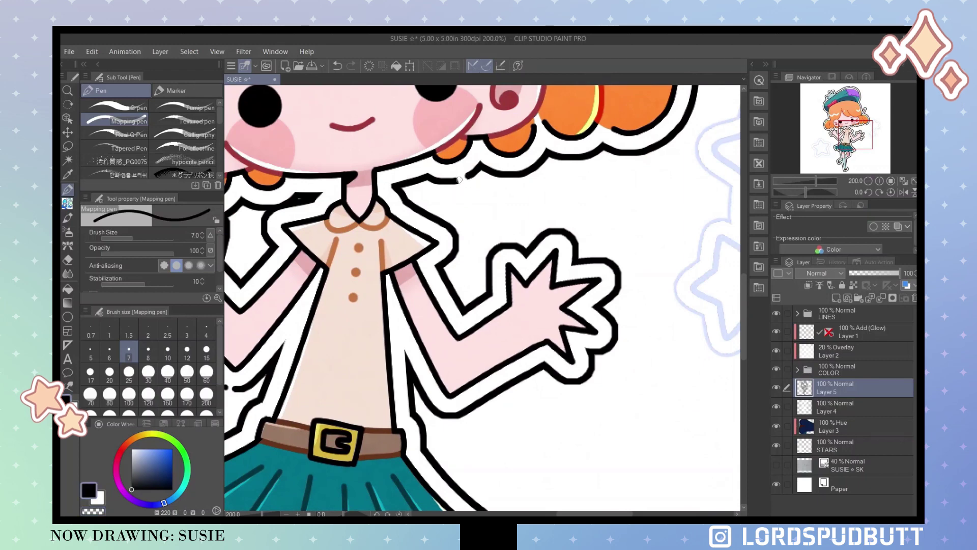
{"action": "scroll", "coordinate": [474, 185], "scroll_direction": "down", "scroll_amount": 5}
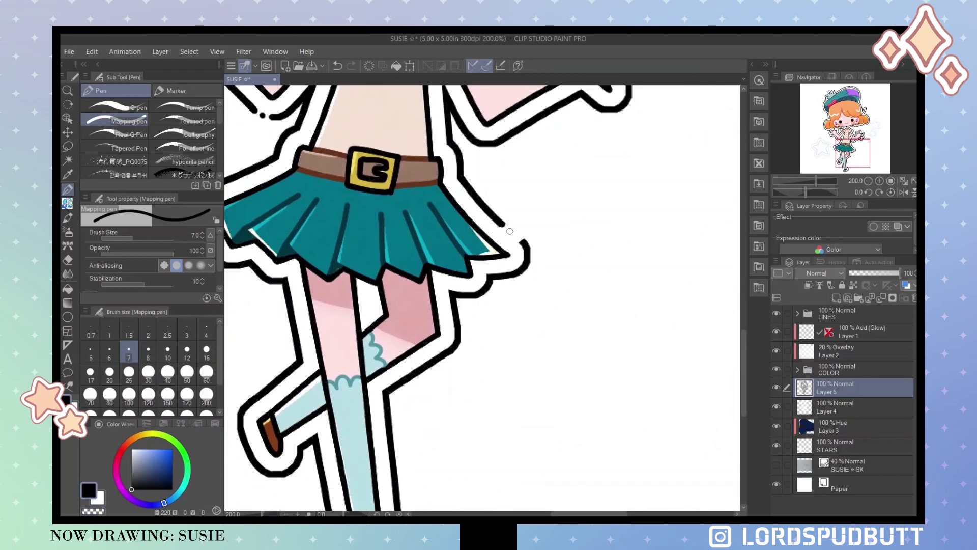
{"action": "key", "text": "ctrl+z"}
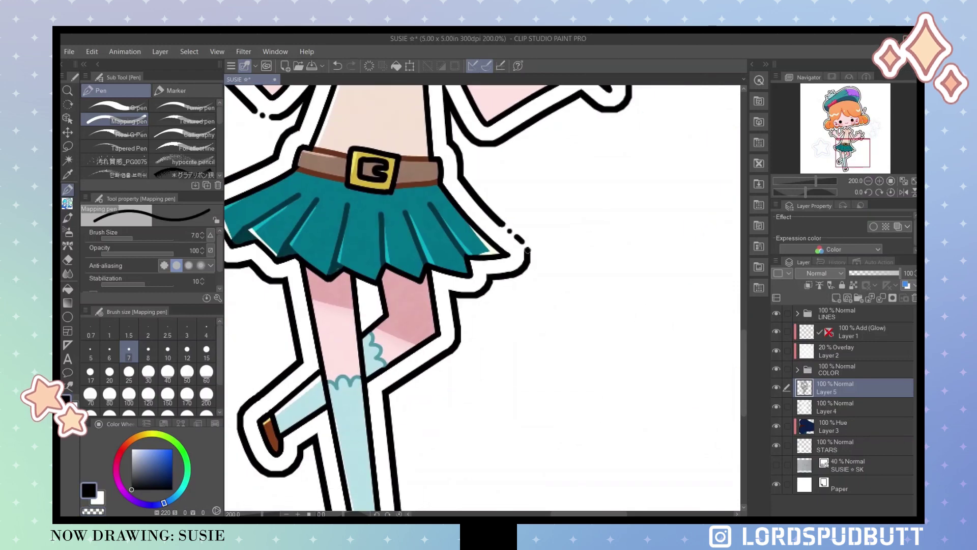
Add more gaps to the outer outline around the skirt's left corner, the raised foot and the right hair curl
{"action": "scroll", "coordinate": [527, 250], "scroll_direction": "down", "scroll_amount": 3}
{"action": "scroll", "coordinate": [443, 260], "scroll_direction": "left", "scroll_amount": 2}
{"action": "scroll", "coordinate": [384, 283], "scroll_direction": "up", "scroll_amount": 4}
{"action": "scroll", "coordinate": [384, 282], "scroll_direction": "left", "scroll_amount": 1}
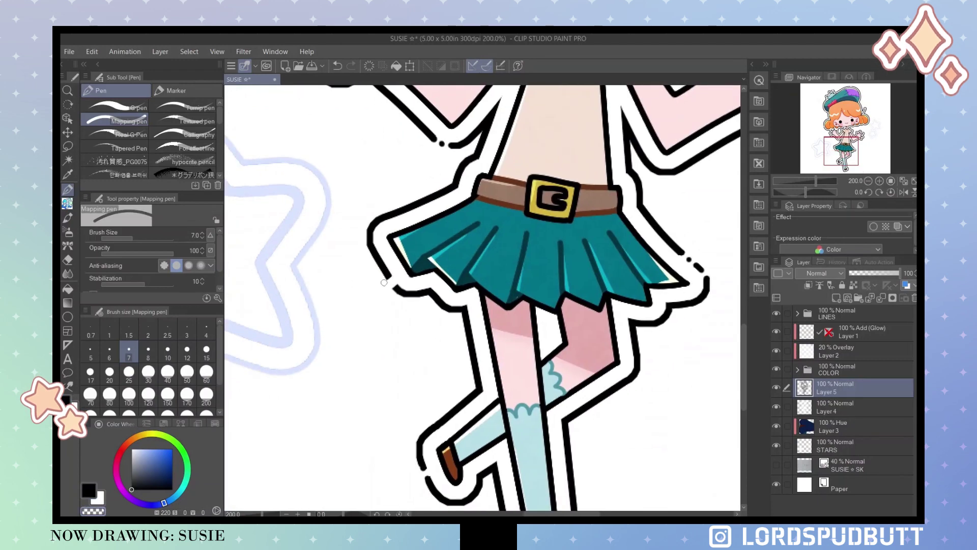
{"action": "scroll", "coordinate": [396, 297], "scroll_direction": "up", "scroll_amount": 5}
{"action": "scroll", "coordinate": [397, 298], "scroll_direction": "right", "scroll_amount": 3}
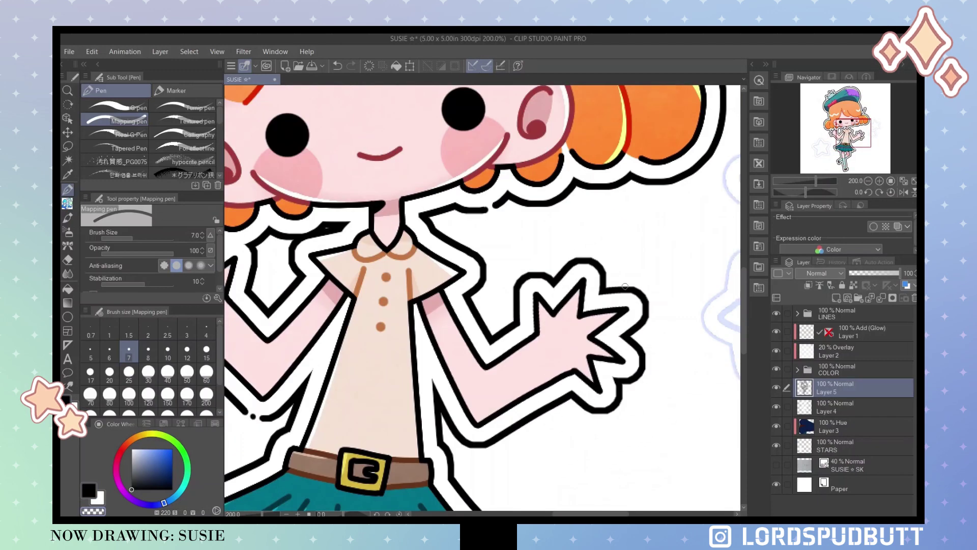
{"action": "scroll", "coordinate": [647, 230], "scroll_direction": "up", "scroll_amount": 4}
{"action": "scroll", "coordinate": [646, 230], "scroll_direction": "right", "scroll_amount": 3}
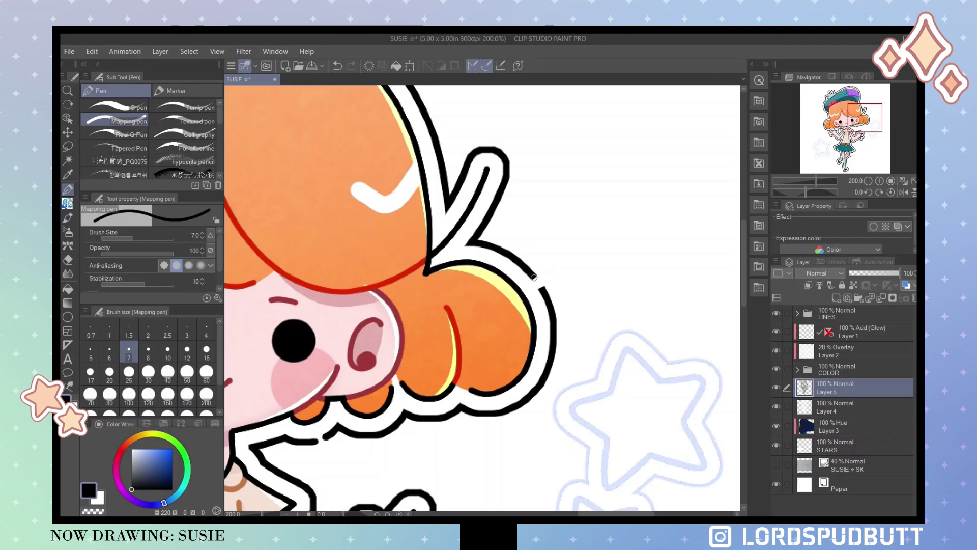
{"action": "key", "text": "ctrl+0"}
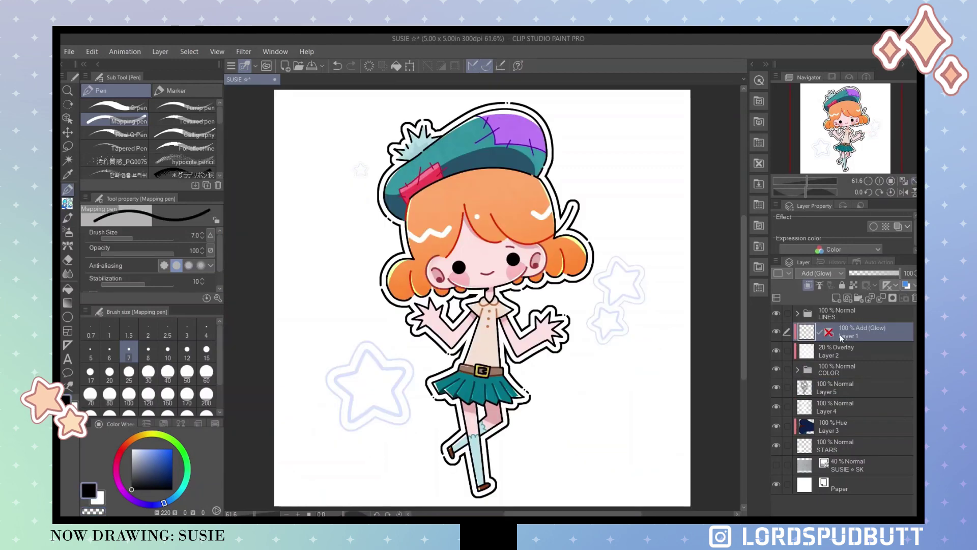
Paste the LORD SPUD BUTT logo to the right of the hat and recolour it orange, trying teal first
{"action": "key", "text": "ctrl+v"}
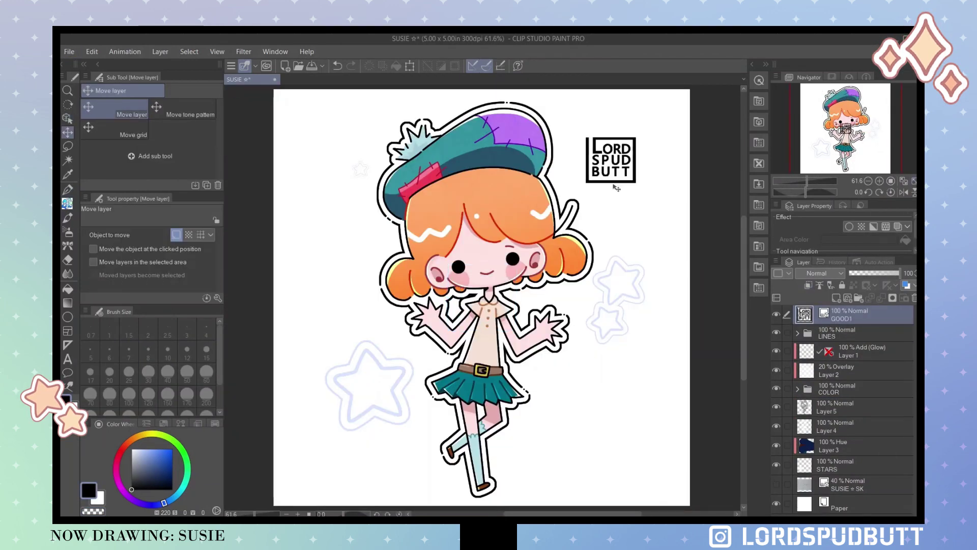
{"action": "key", "text": "b"}
{"action": "left_click", "coordinate": [572, 266], "text": "alt"}
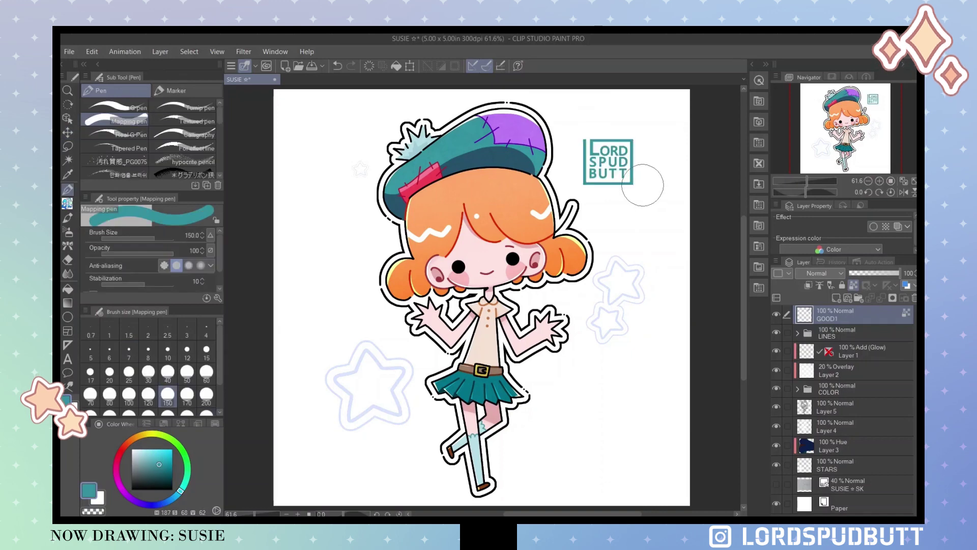
{"action": "key", "text": "alt+BackSpace"}
{"action": "key", "text": "v"}
{"action": "left_click_drag", "start_coordinate": [607, 331], "coordinate": [614, 343]}
Add the texture color material above all layers and set the folder's opacity to 40%
{"action": "left_click", "coordinate": [759, 288]}
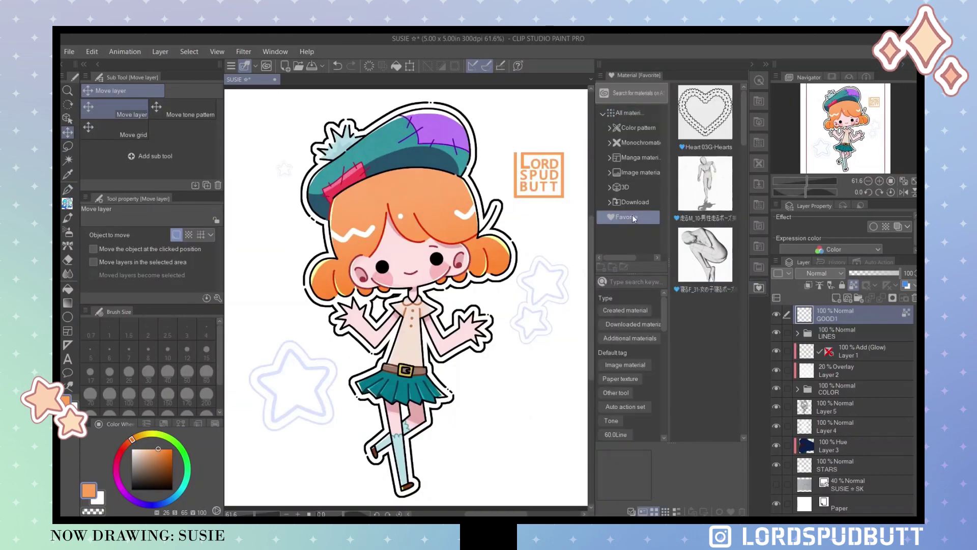
{"action": "left_click_drag", "start_coordinate": [705, 255], "coordinate": [407, 285]}
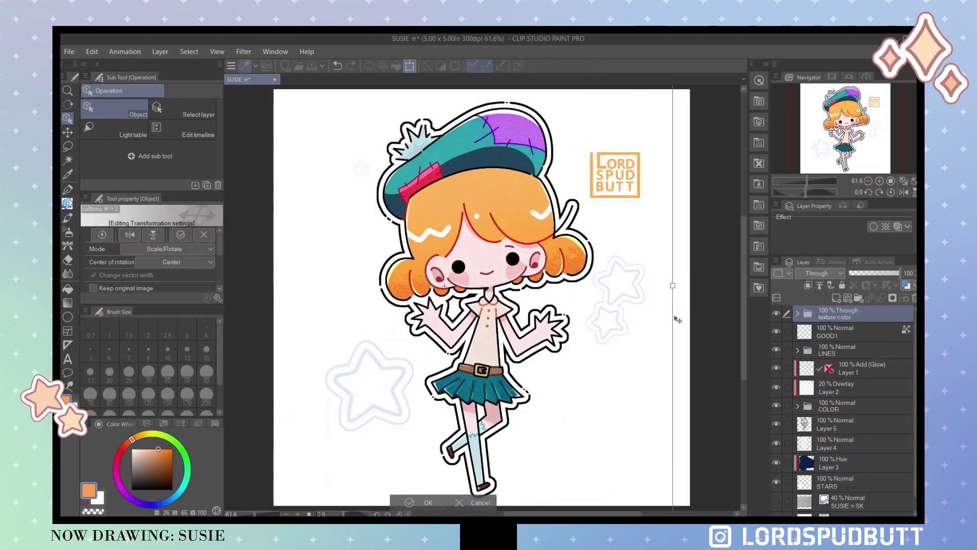
{"action": "left_click_drag", "start_coordinate": [899, 273], "coordinate": [868, 273]}
{"action": "scroll", "coordinate": [483, 285], "scroll_direction": "up", "scroll_amount": 5}
{"action": "scroll", "coordinate": [484, 285], "scroll_direction": "down", "scroll_amount": 5}
Place the dashed grid tile material below STARS and recolour its lines pale peach with the Mapping pen at size 800
{"action": "left_click", "coordinate": [759, 288]}
{"action": "left_click_drag", "start_coordinate": [712, 315], "coordinate": [567, 359]}
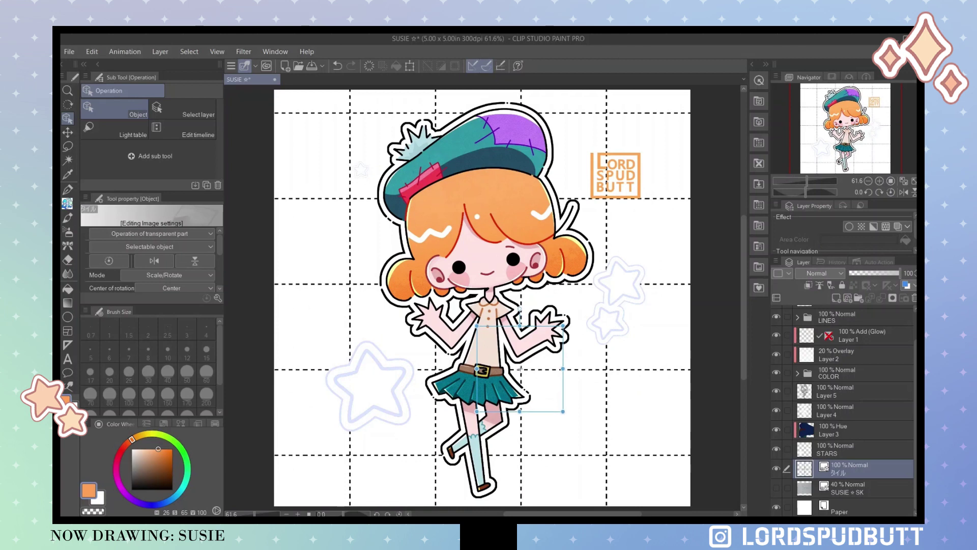
{"action": "key", "text": "p"}
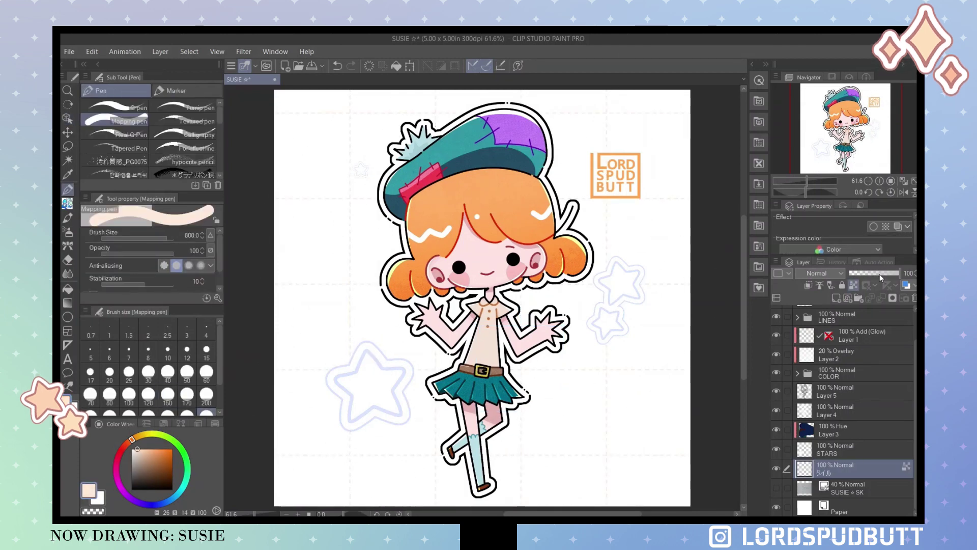
Set the grid tile layer to 60% opacity and fade its outer edges with the Soft airbrush at size 170
{"action": "key", "text": "b"}
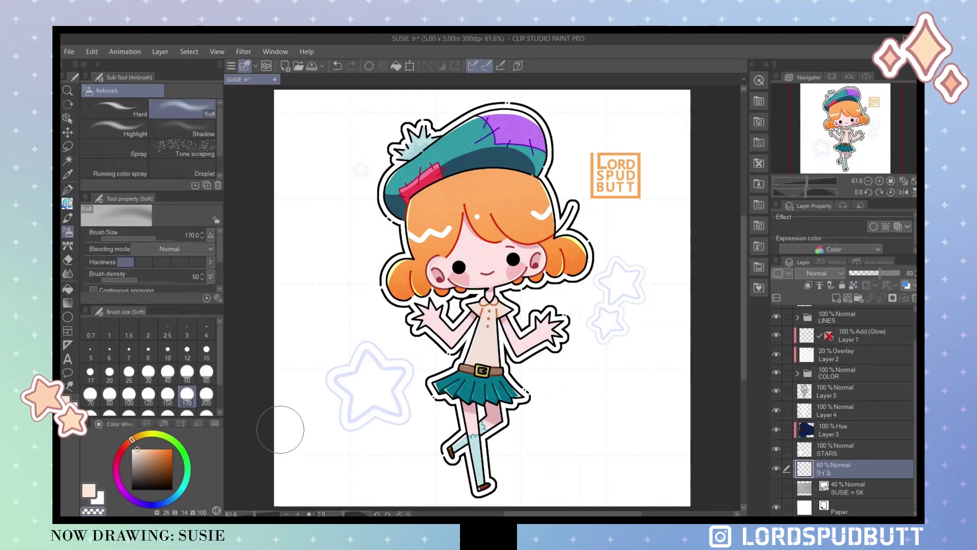
{"action": "scroll", "coordinate": [273, 123], "scroll_direction": "up", "scroll_amount": 3}
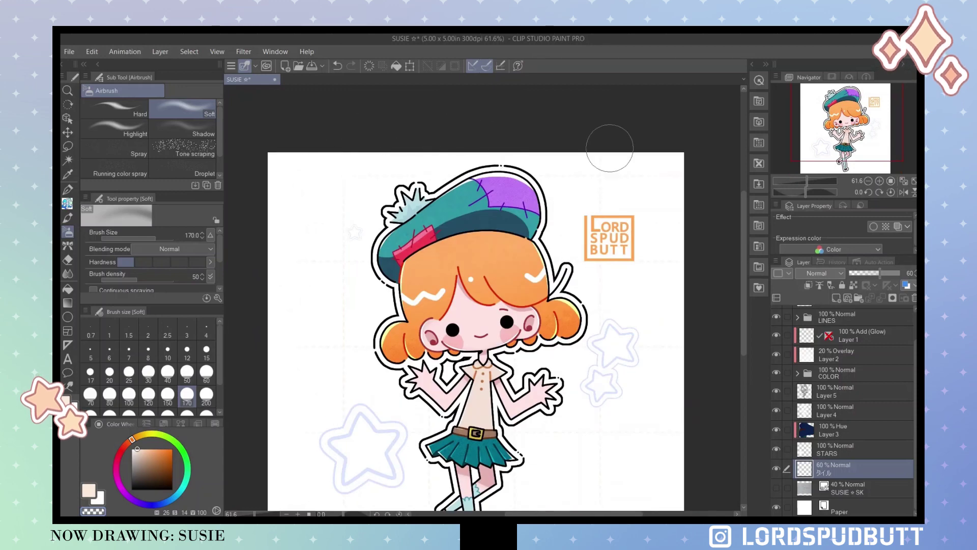
{"action": "scroll", "coordinate": [672, 312], "scroll_direction": "down", "scroll_amount": 3}
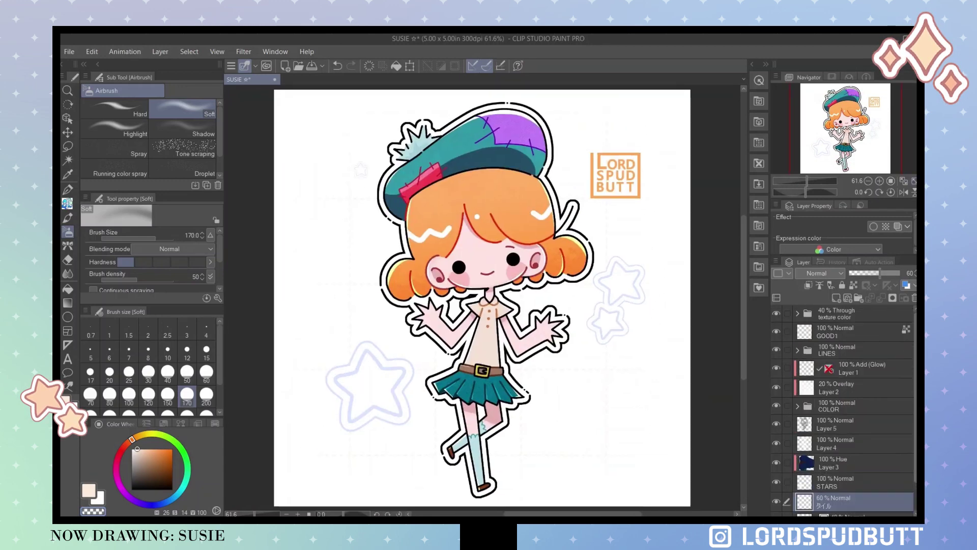
Add the red text SUSIE in Mrs Eaves OT at size 50 beside the character's legs
{"action": "key", "text": "t"}
{"action": "left_click", "coordinate": [522, 431]}
{"action": "left_click_drag", "start_coordinate": [611, 394], "coordinate": [610, 357]}
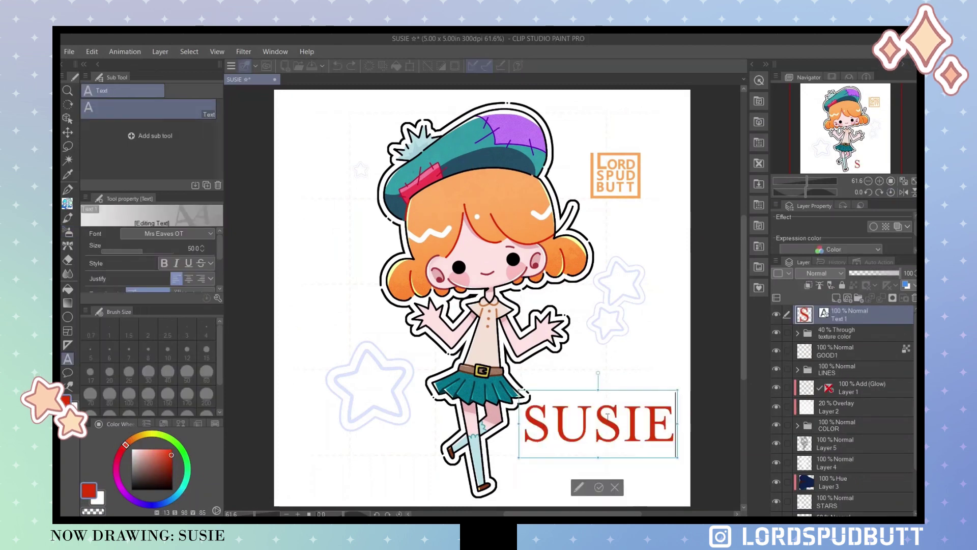
Try several fonts for the name, set it as Susie in Pecita and tilt the text slightly upward
{"action": "key", "text": "Down"}
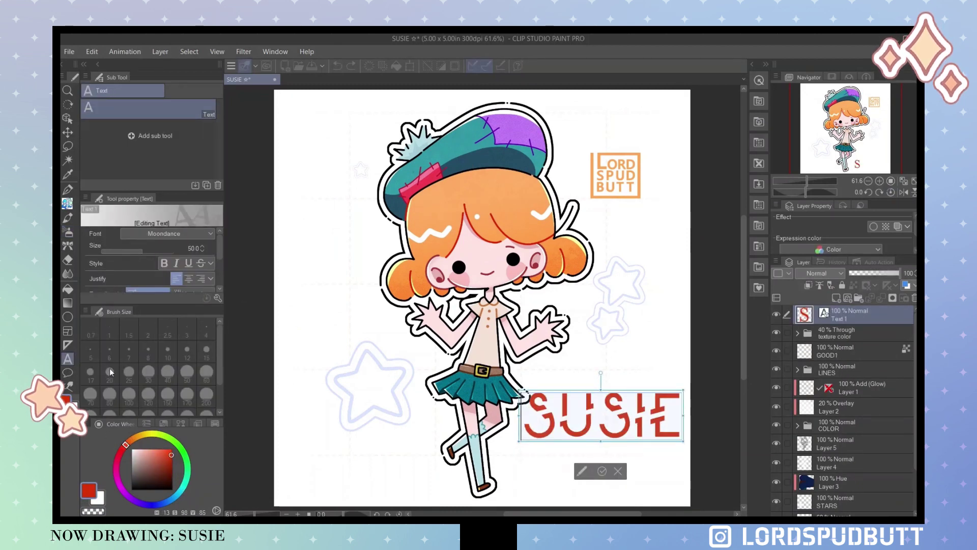
{"action": "key", "text": "Down"}
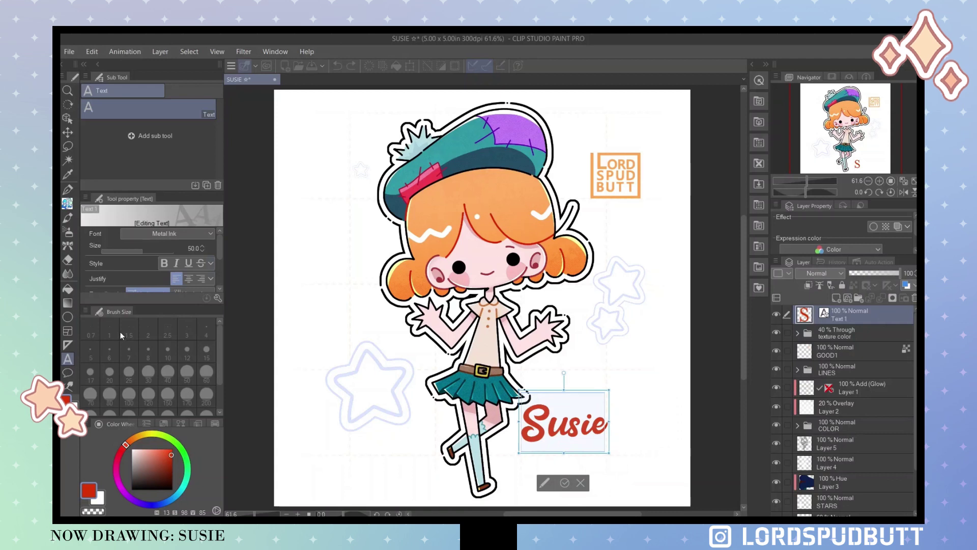
{"action": "key", "text": "Down"}
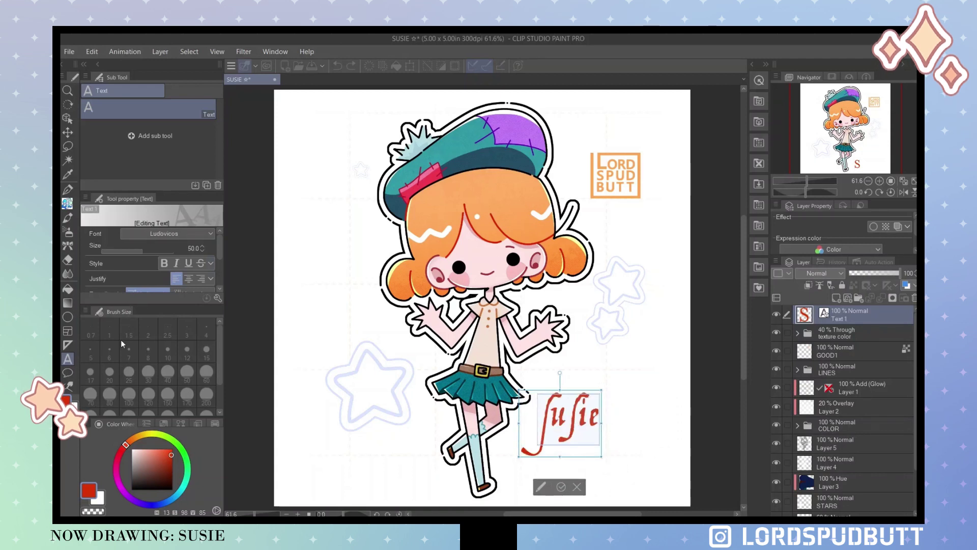
{"action": "key", "text": "Down"}
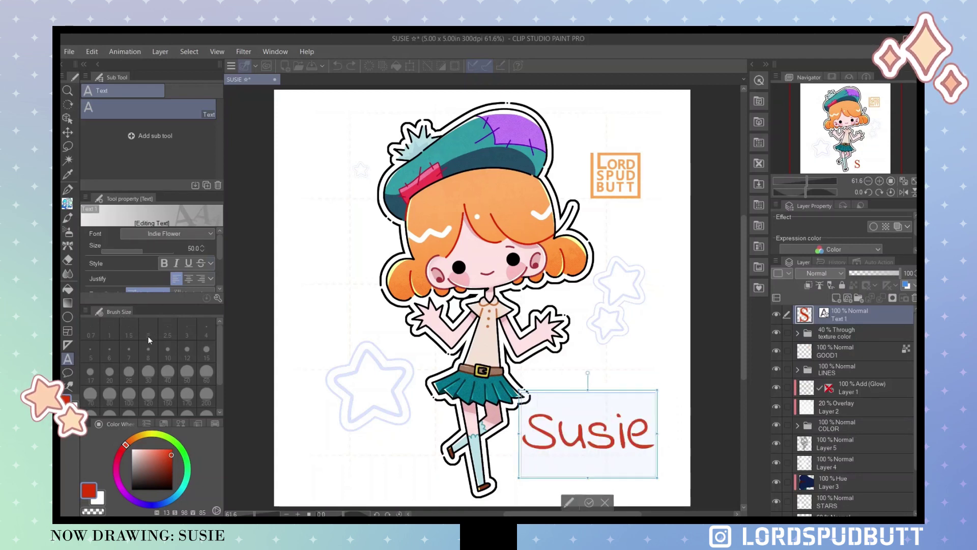
{"action": "key", "text": "Down"}
{"action": "key", "text": "Down"}
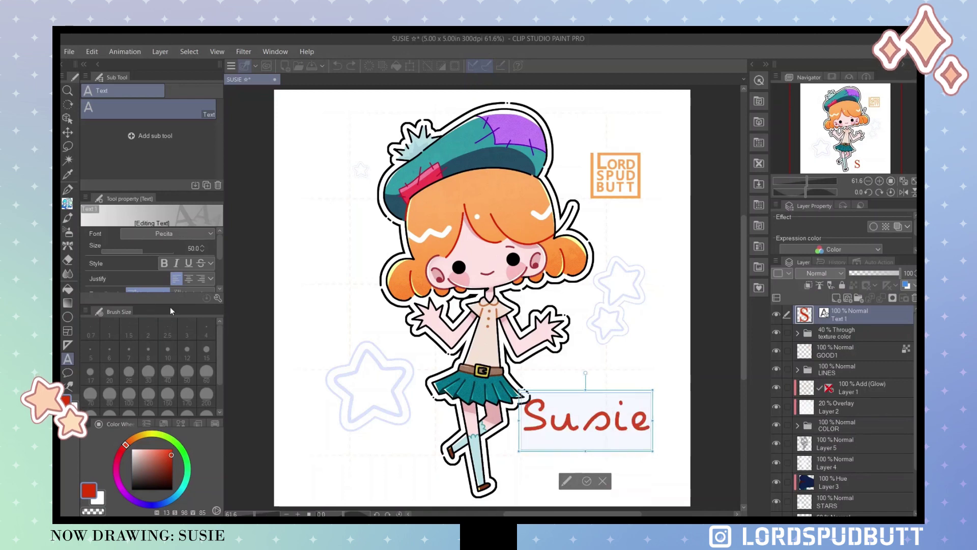
{"action": "key", "text": "Down"}
{"action": "key", "text": "Down"}
{"action": "left_click", "coordinate": [597, 476]}
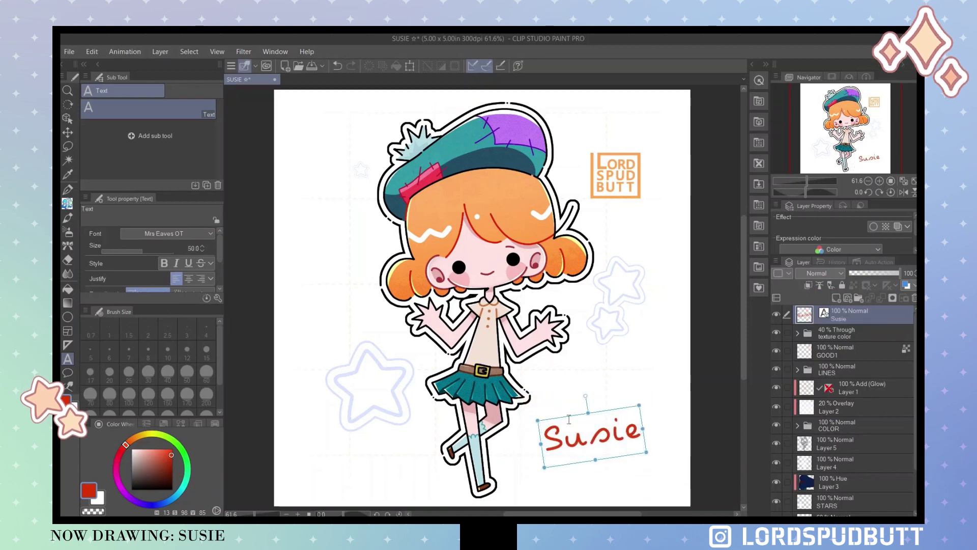
Recolour the Susie text orange and run the Sticker Outline auto action on it
{"action": "key", "text": "k"}
{"action": "left_click", "coordinate": [879, 262]}
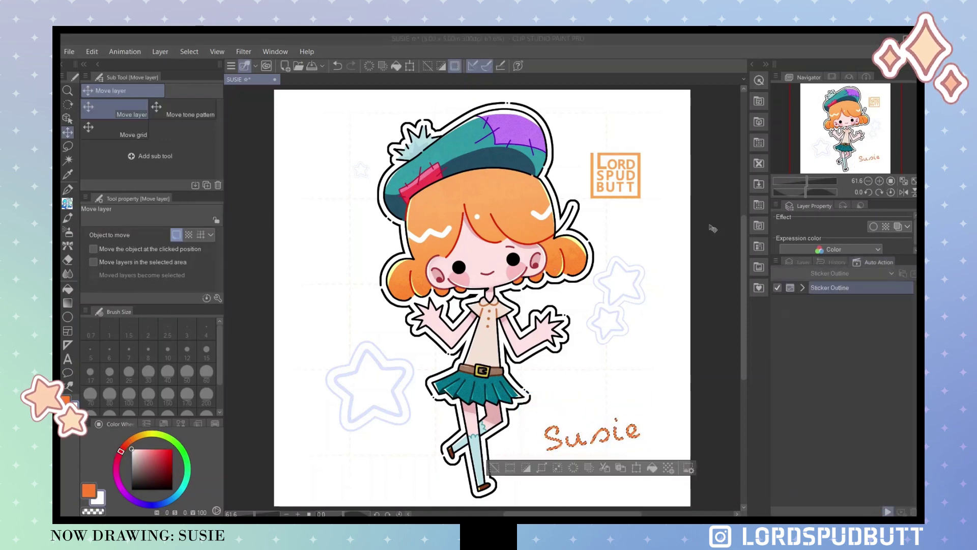
{"action": "left_click", "coordinate": [888, 512]}
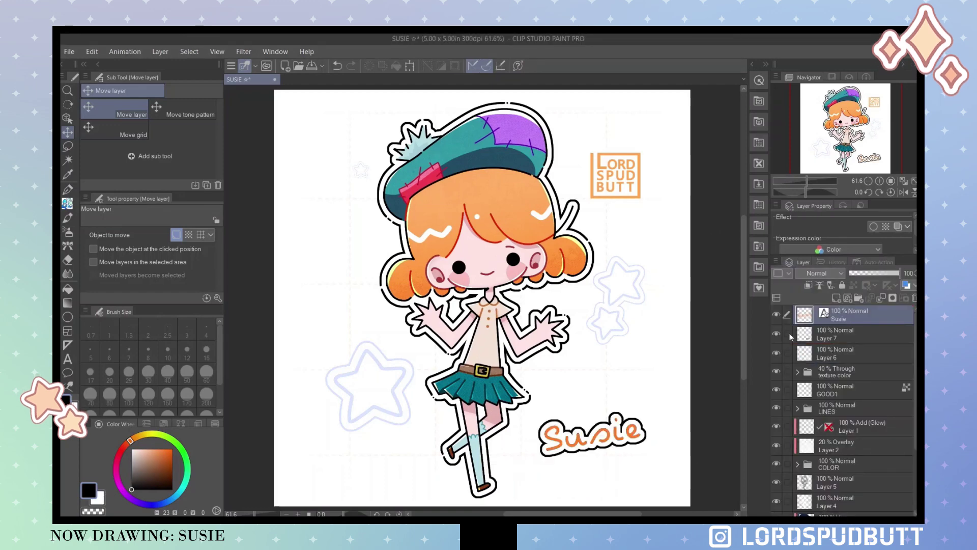
Clean up the black outline around the Susie lettering on Layer 7 with the Snap eraser at size 30
{"action": "key", "text": "e"}
{"action": "scroll", "coordinate": [402, 334], "scroll_direction": "up", "scroll_amount": 4}
{"action": "left_click_drag", "start_coordinate": [401, 334], "coordinate": [380, 316]}
{"action": "key", "text": "bracketleft"}
{"action": "key", "text": "bracketleft"}
{"action": "key", "text": "bracketleft"}
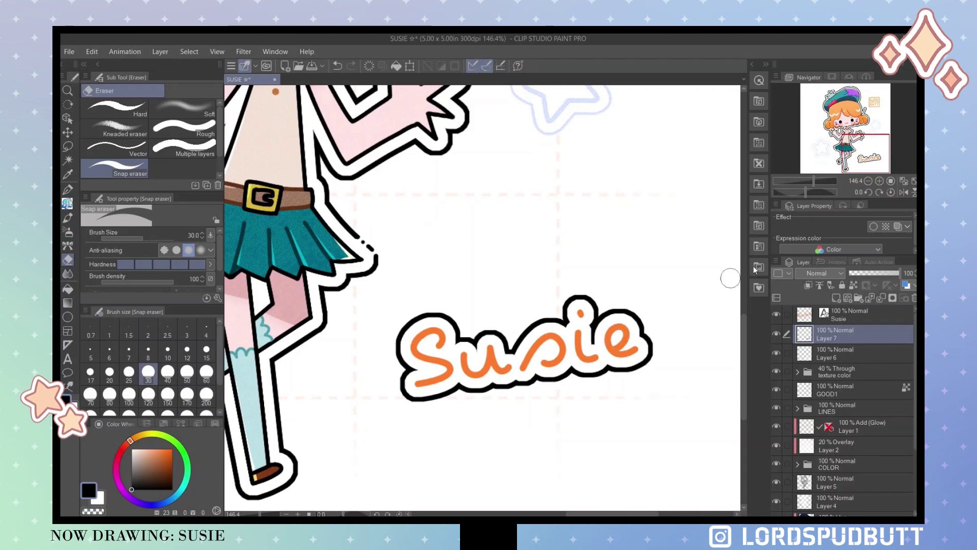
Draw a black looped flourish ending in a dot under the Susie lettering with the Mapping pen at size 7
{"action": "scroll", "coordinate": [579, 351], "scroll_direction": "down", "scroll_amount": 4}
{"action": "key", "text": "p"}
{"action": "scroll", "coordinate": [386, 378], "scroll_direction": "up", "scroll_amount": 4}
{"action": "left_click_drag", "start_coordinate": [397, 378], "coordinate": [627, 334]}
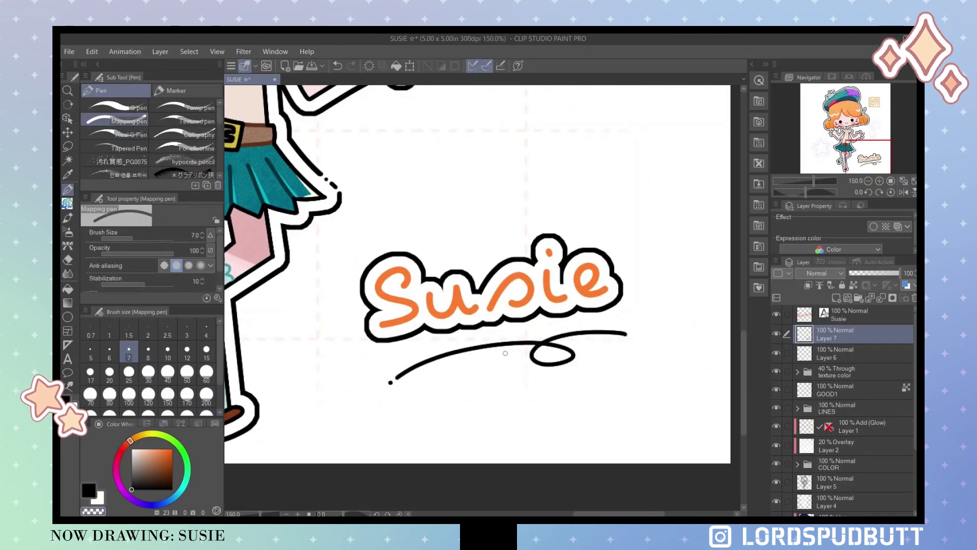
{"action": "key", "text": "ctrl+0"}
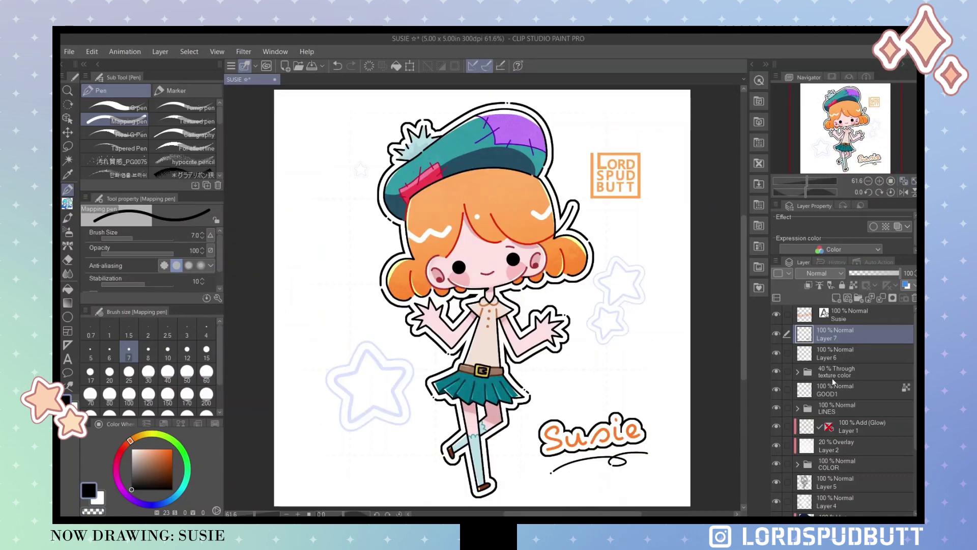
Lasso the small star beside the hat on STARS and move it down and left, and shift the large star slightly left
{"action": "scroll", "coordinate": [845, 407], "scroll_direction": "down", "scroll_amount": 5}
{"action": "left_click", "coordinate": [835, 430]}
{"action": "key", "text": "m"}
{"action": "left_click_drag", "start_coordinate": [325, 153], "coordinate": [321, 158]}
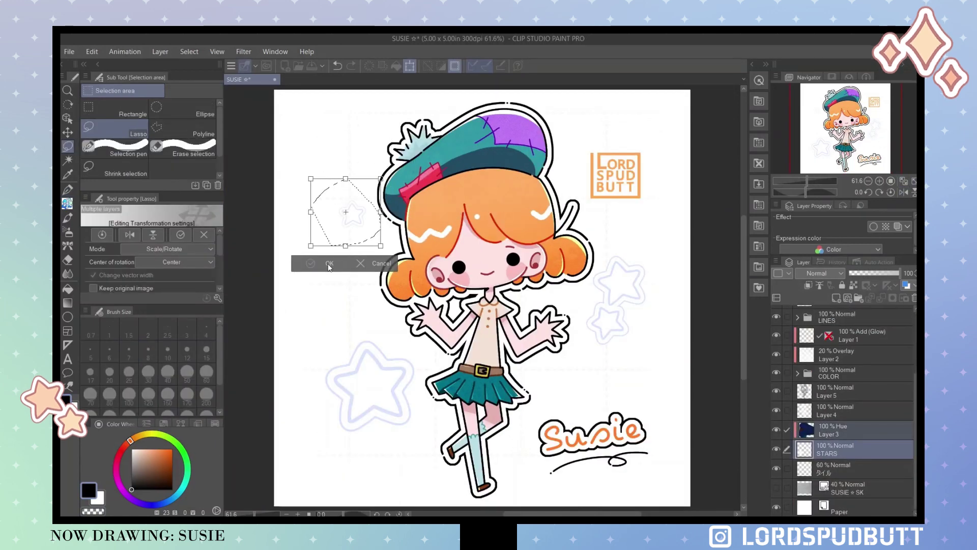
{"action": "key", "text": "k"}
{"action": "key", "text": "ctrl+d"}
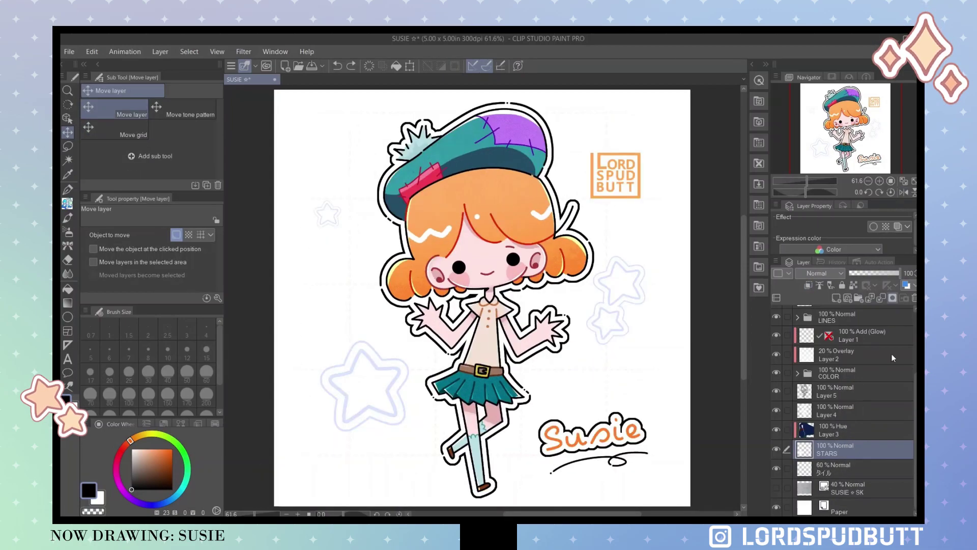
{"action": "key", "text": "ctrl+z"}
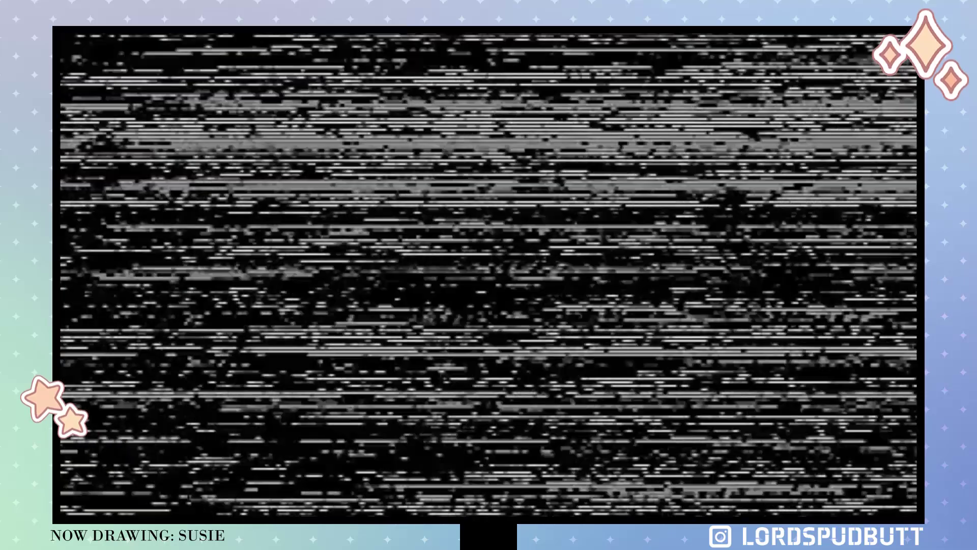